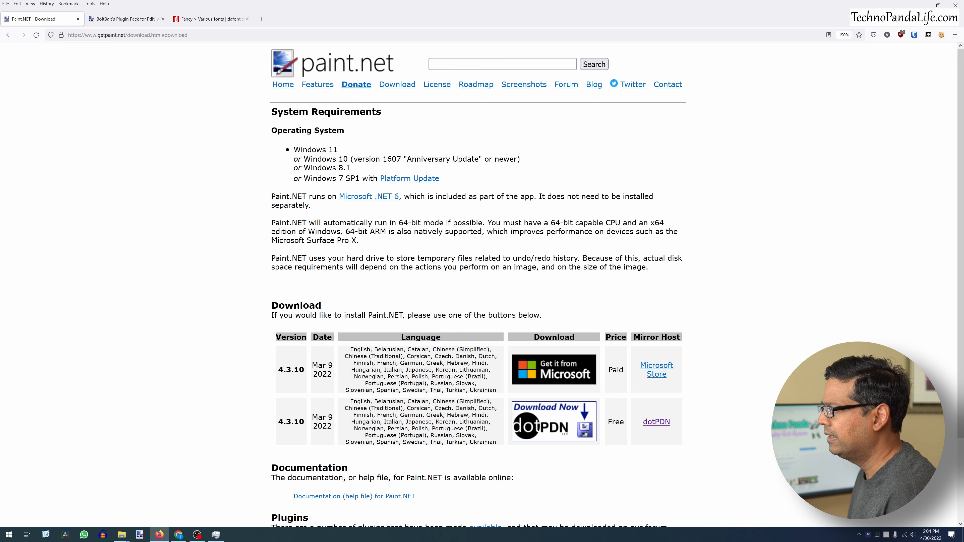
- Review the free Paint.NET download option on the getpaint.net download page
left_click_drag(97, 35, 125, 34)
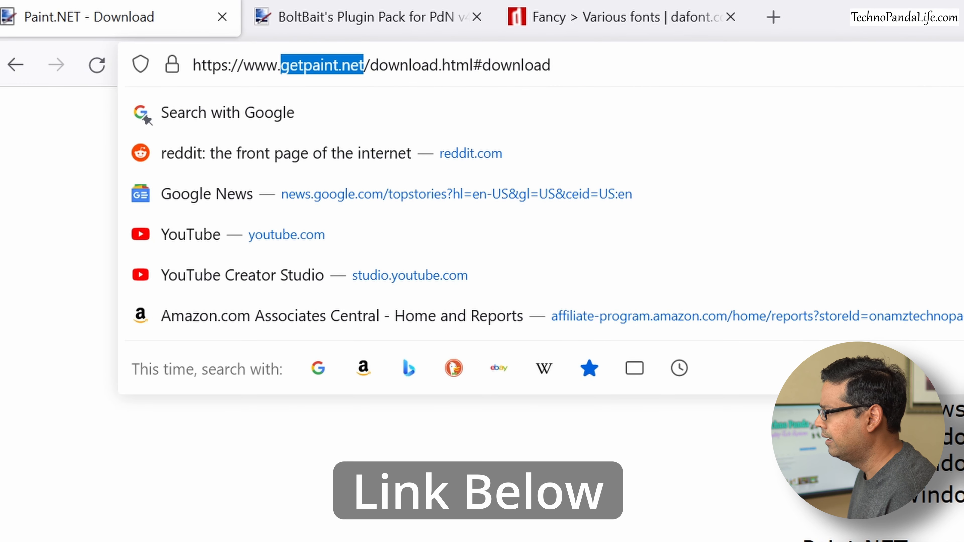
left_click(455, 242)
scroll(456, 241, "down", 3)
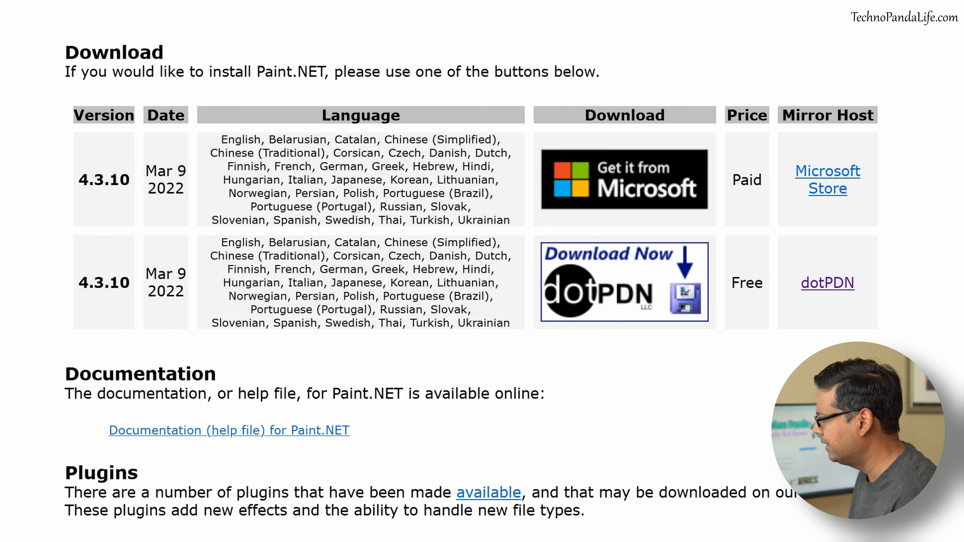
mouse_move(763, 283)
left_mouse_down()
mouse_move(731, 283)
mouse_move(754, 283)
left_mouse_up()
left_click(746, 287)
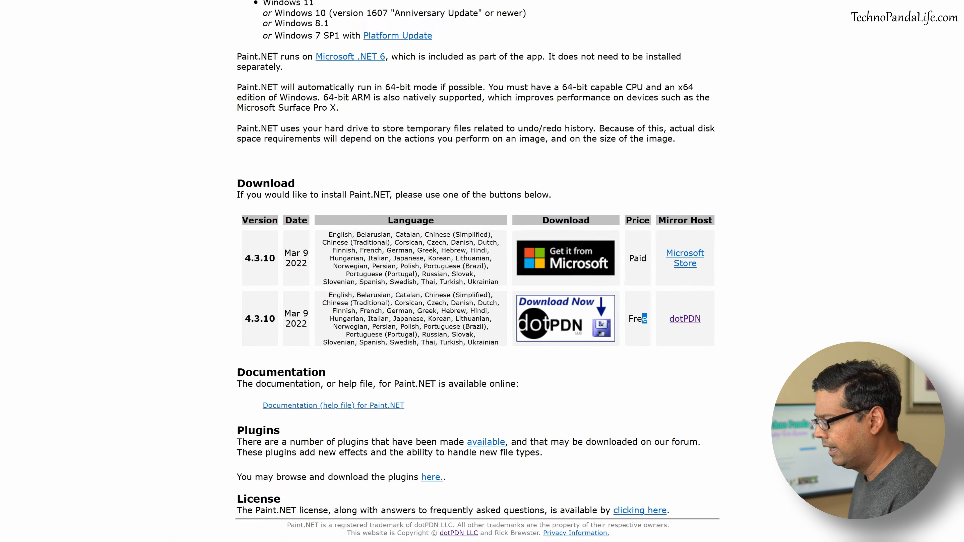
- Examine the BoltBait plugin pack forum page and the plugin list of its Plugin Manager installer
key("alt+Tab")
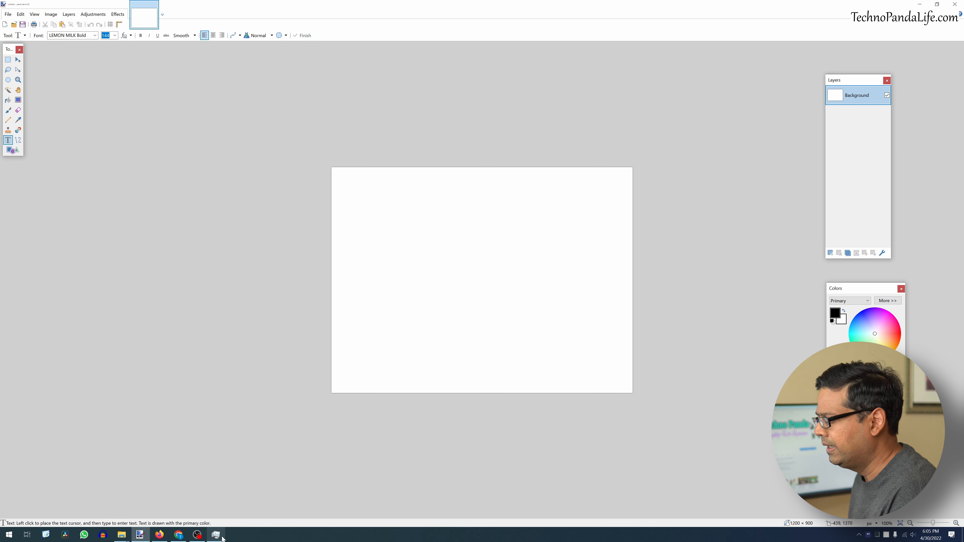
key("alt+Tab")
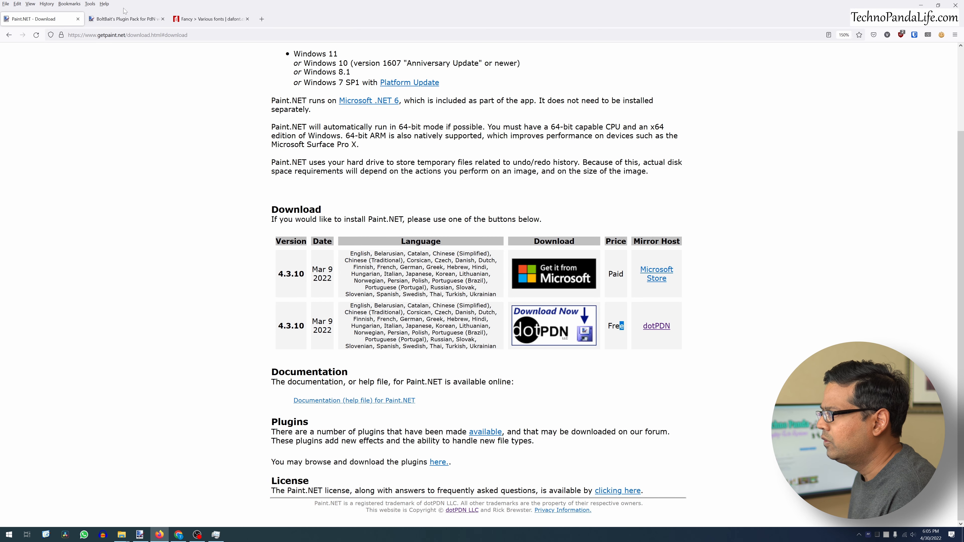
left_click(125, 19)
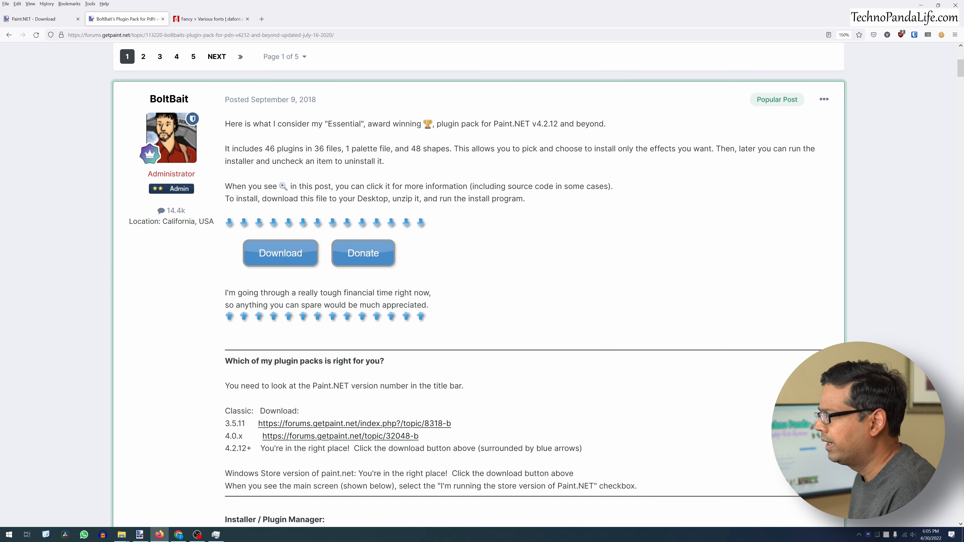
mouse_move(184, 101)
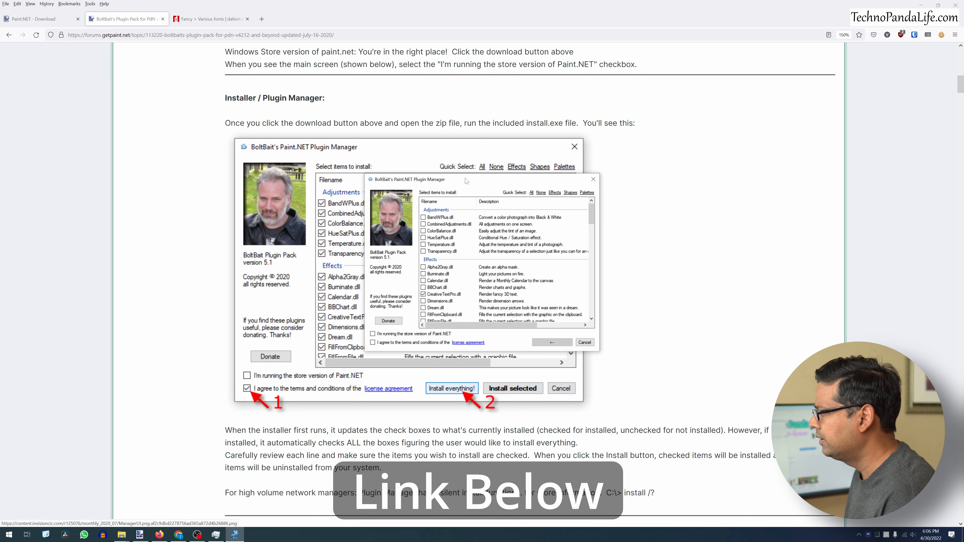
scroll(459, 170, "up", 10)
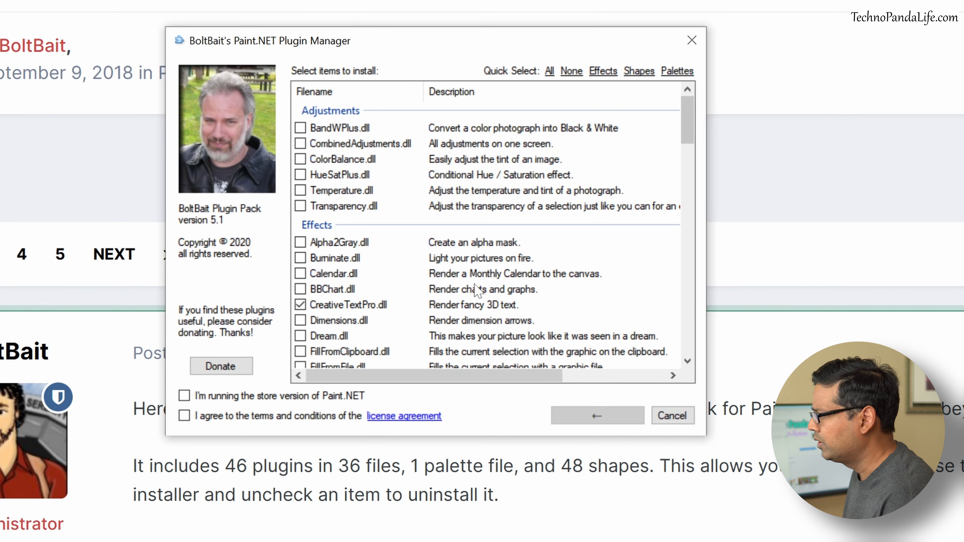
scroll(471, 265, "down", 2)
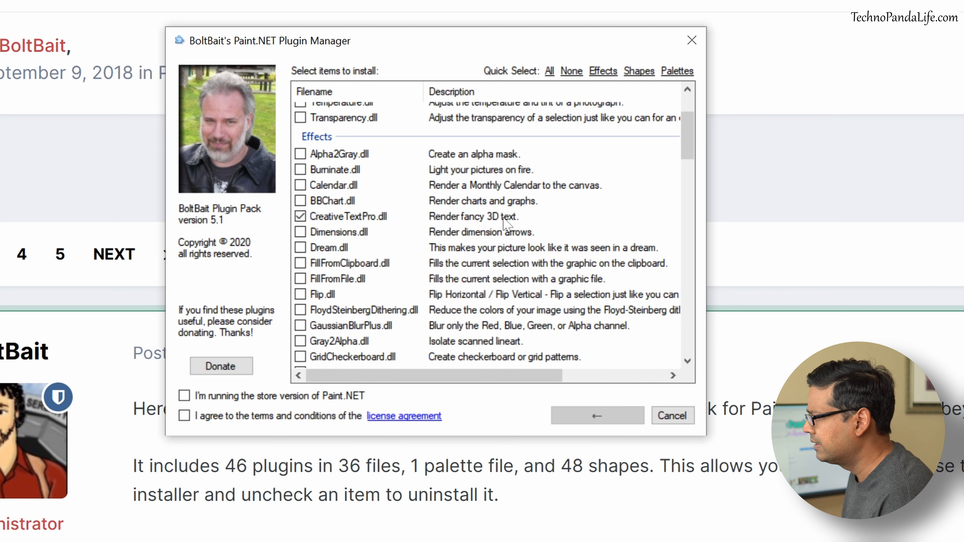
scroll(389, 256, "down", 4)
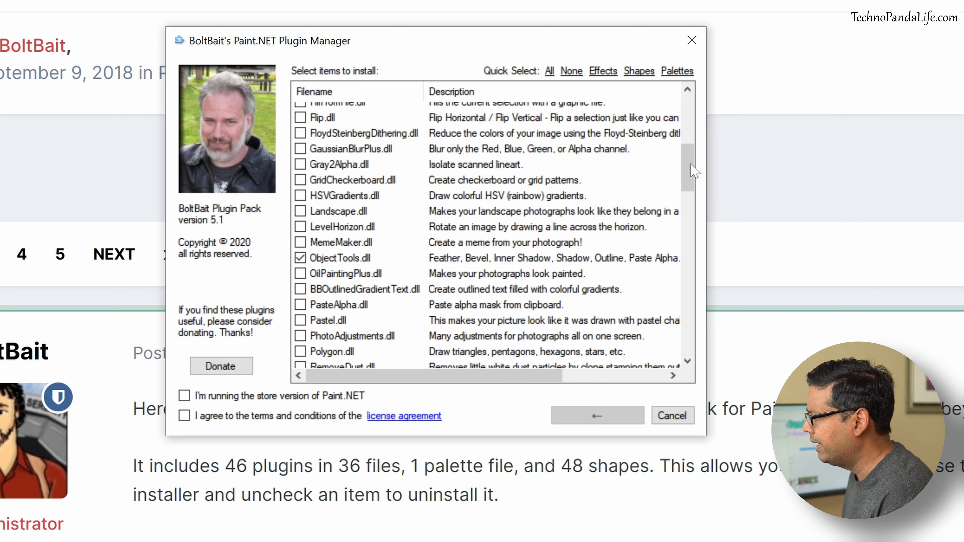
mouse_move(689, 172)
left_mouse_down()
mouse_move(700, 350)
mouse_move(696, 110)
left_mouse_up()
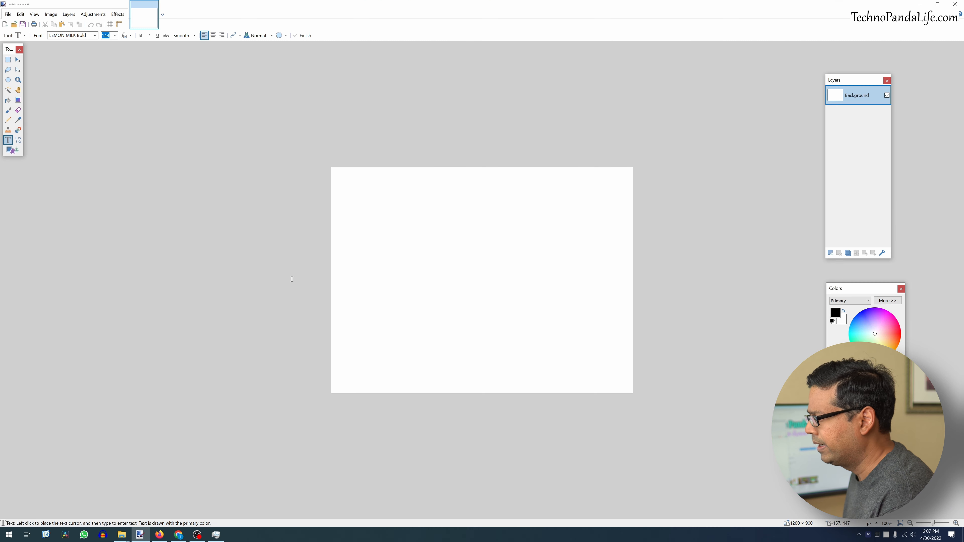
- Browse the Adjustments and Effects menus, including the Object effects submenu added by the plugins
left_click(93, 15)
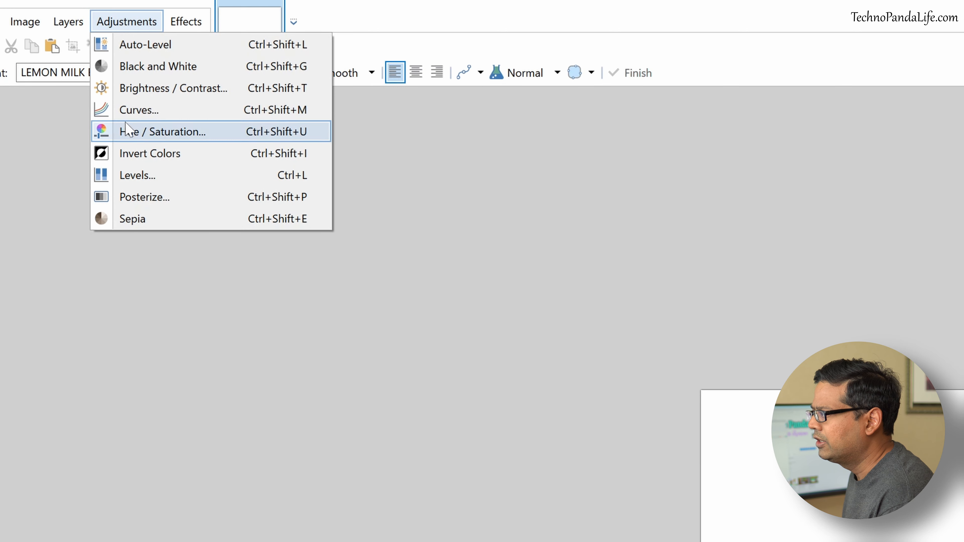
mouse_move(178, 19)
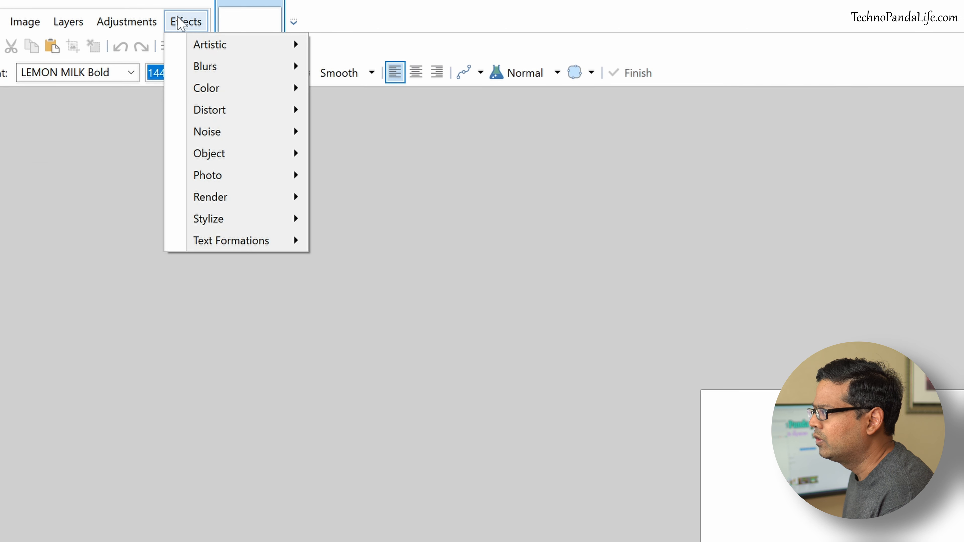
mouse_move(230, 160)
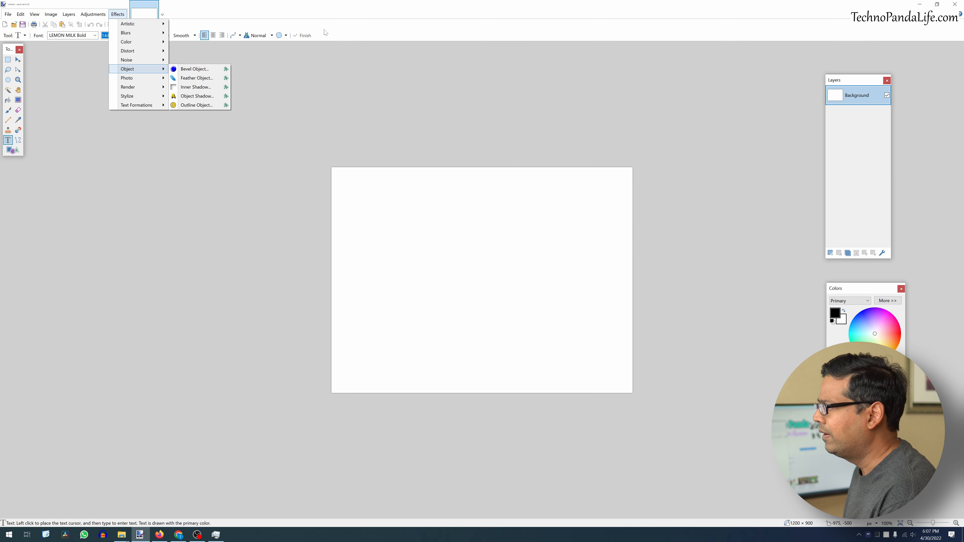
left_click(691, 23)
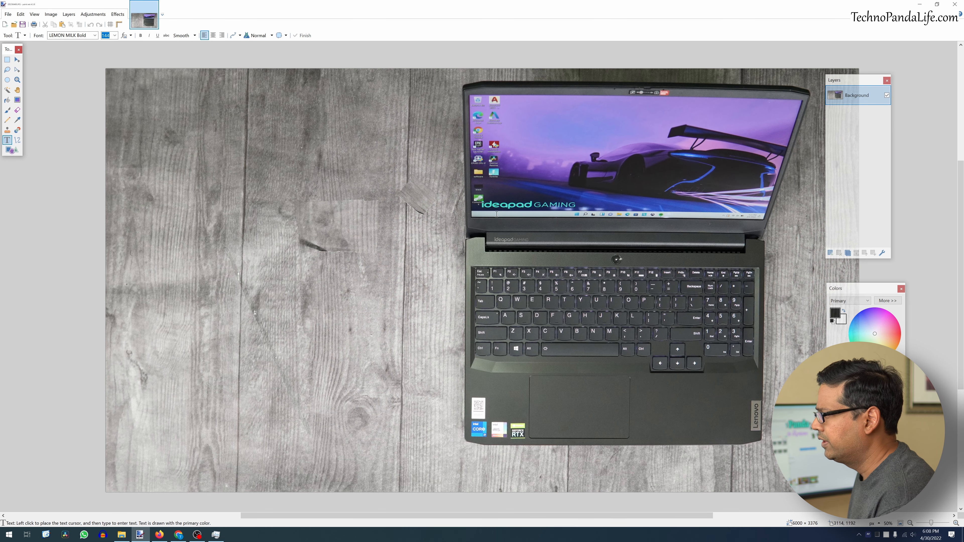
- Resize the laptop photo to 1920 by 1080 pixels without maintaining aspect ratio
left_click(93, 14)
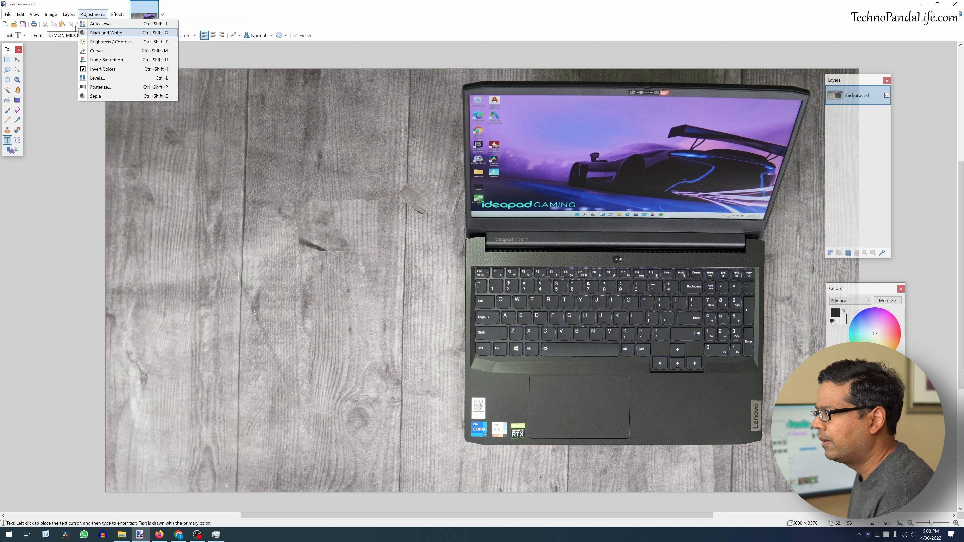
mouse_move(51, 16)
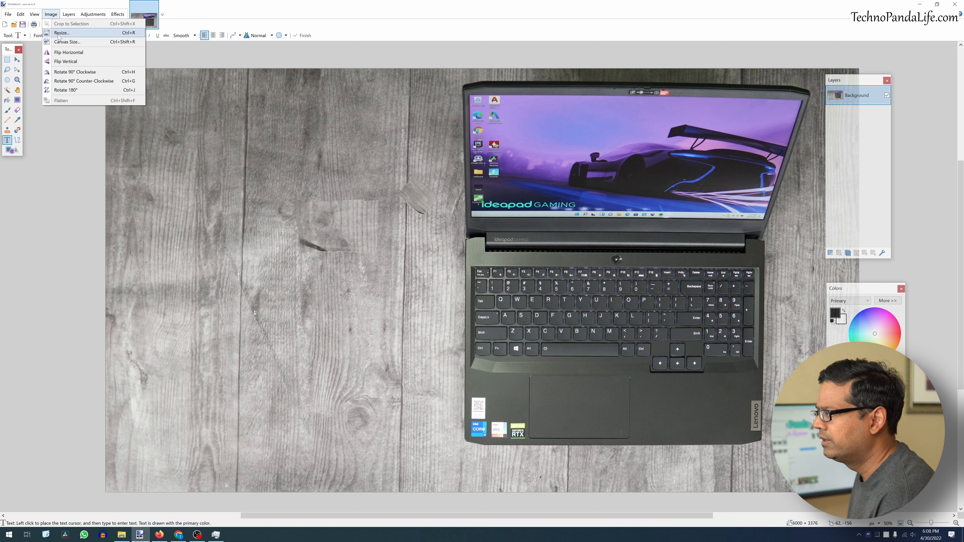
left_click(61, 33)
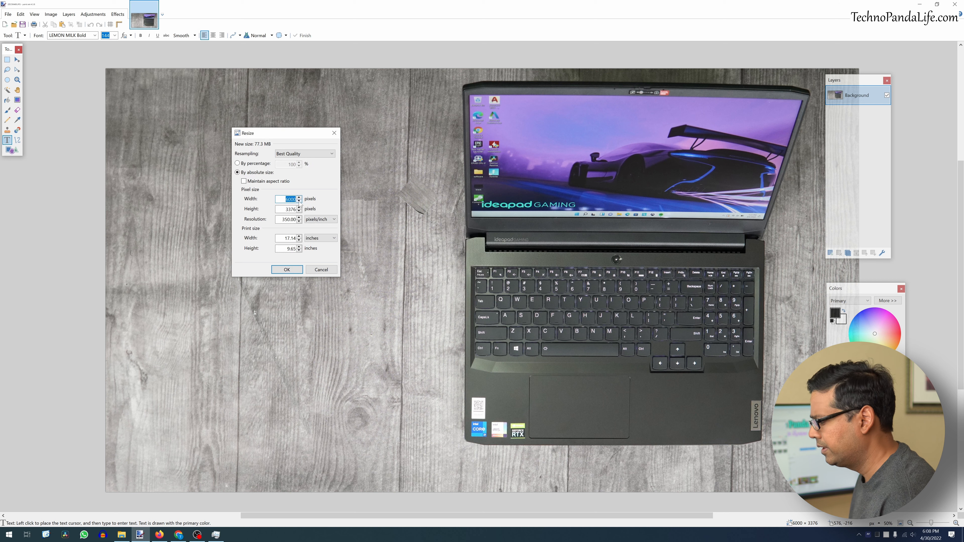
type("1920")
key("Tab")
type("1080")
key("Return")
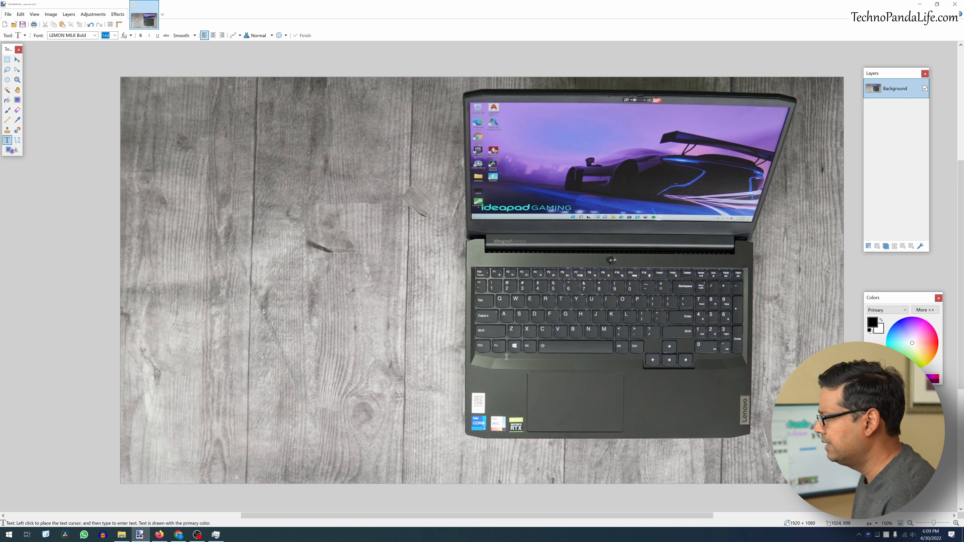
- Apply a Hue / Saturation adjustment with hue 16, saturation 144 and lightness 0
left_click(91, 14)
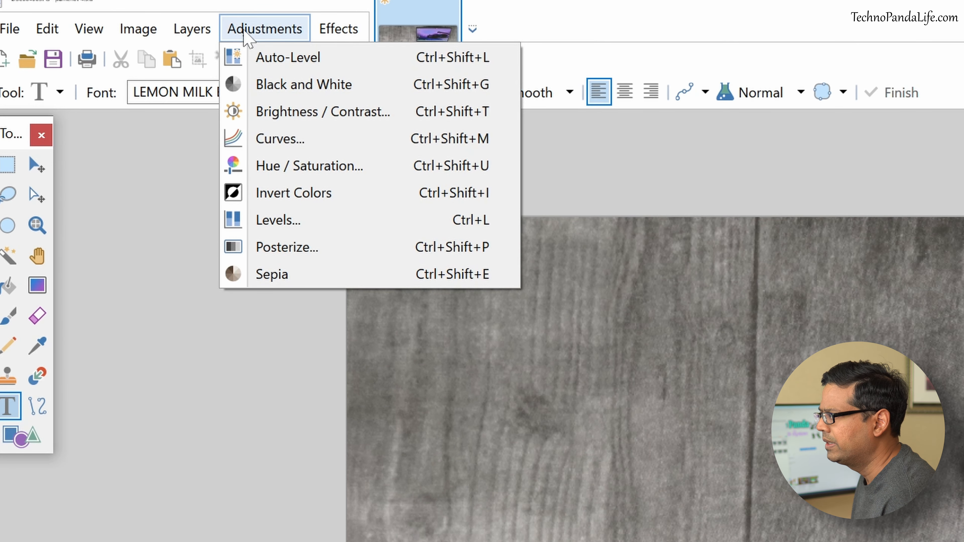
left_click(309, 165)
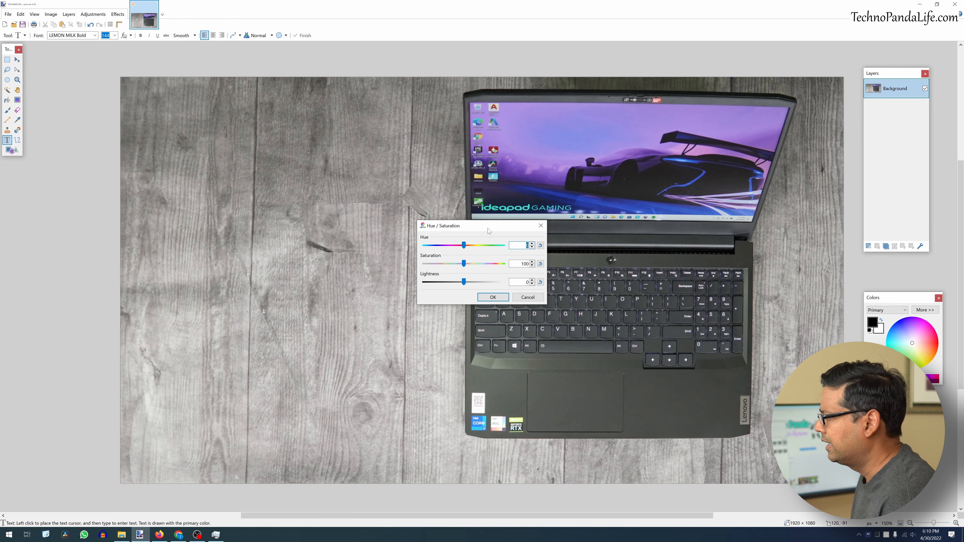
left_click_drag(487, 228, 229, 220)
left_click_drag(209, 258, 229, 256)
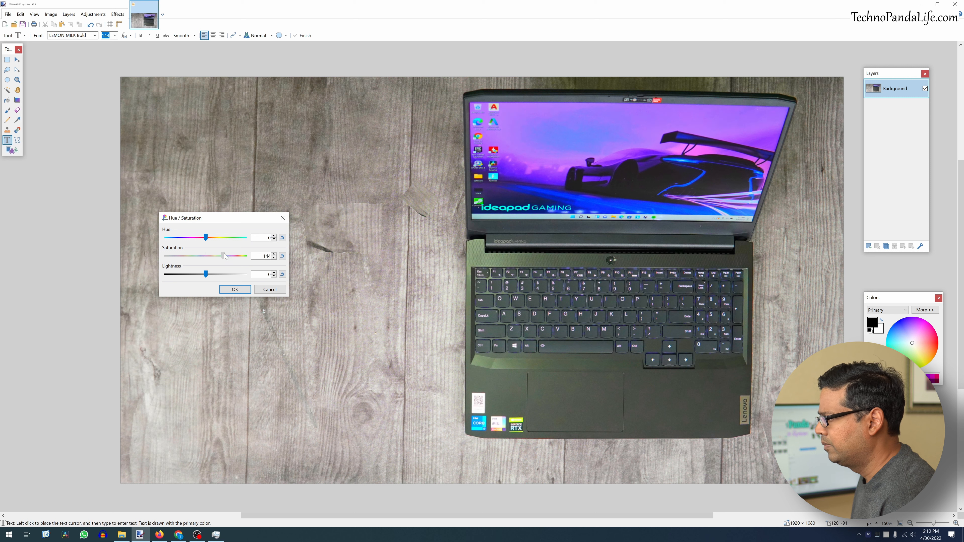
left_click_drag(209, 238, 210, 273)
left_click(282, 274)
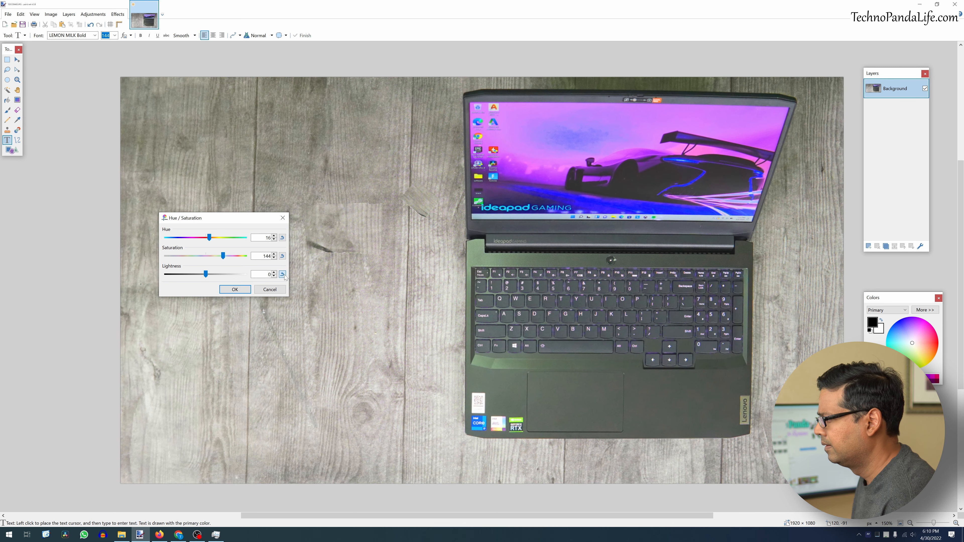
left_click(235, 289)
- Apply a Brightness / Contrast adjustment with brightness 9 and contrast 12
left_click(93, 14)
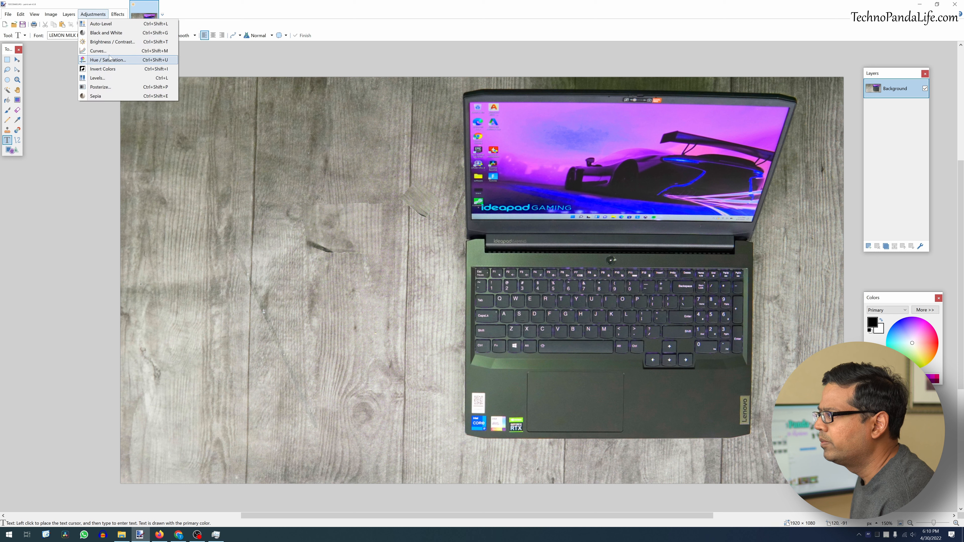
left_click(110, 42)
left_click_drag(488, 237, 220, 168)
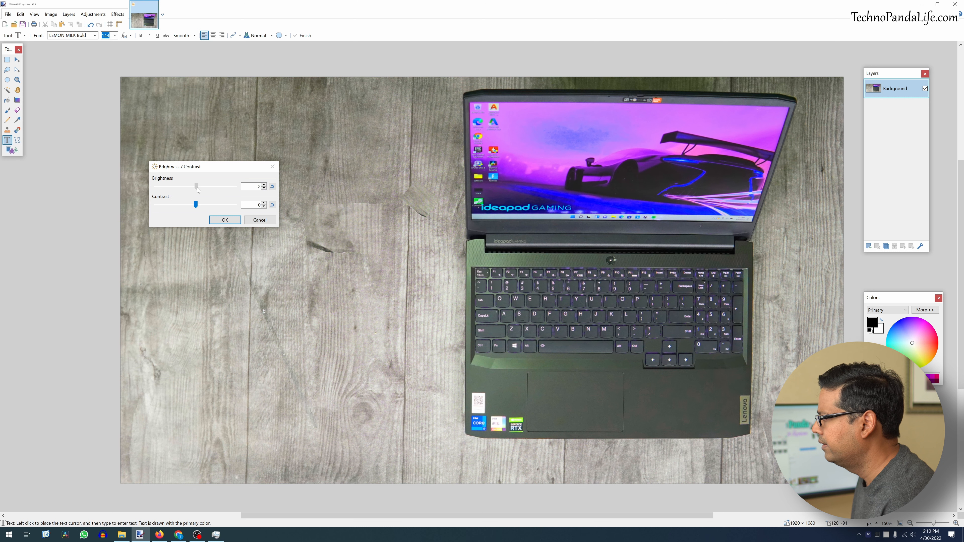
left_click_drag(195, 206, 199, 206)
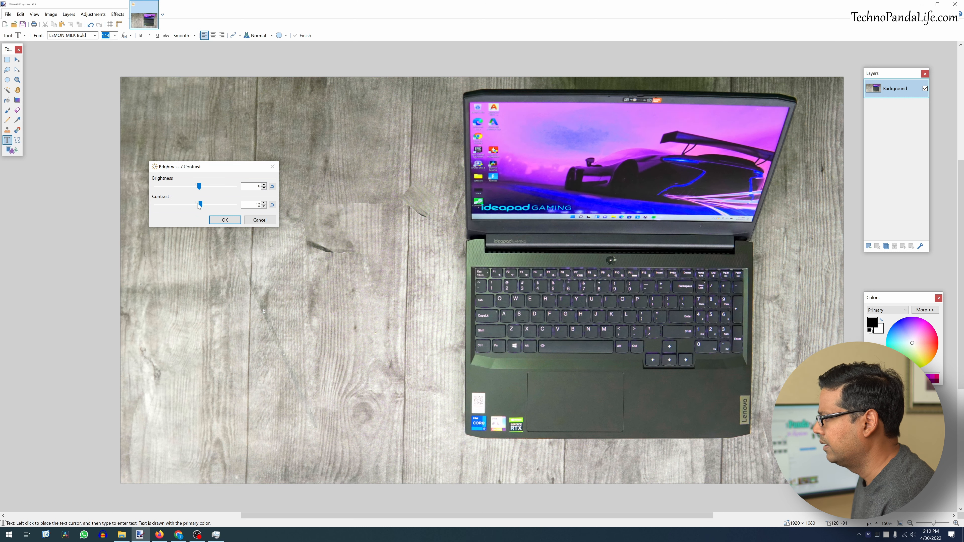
left_click(225, 221)
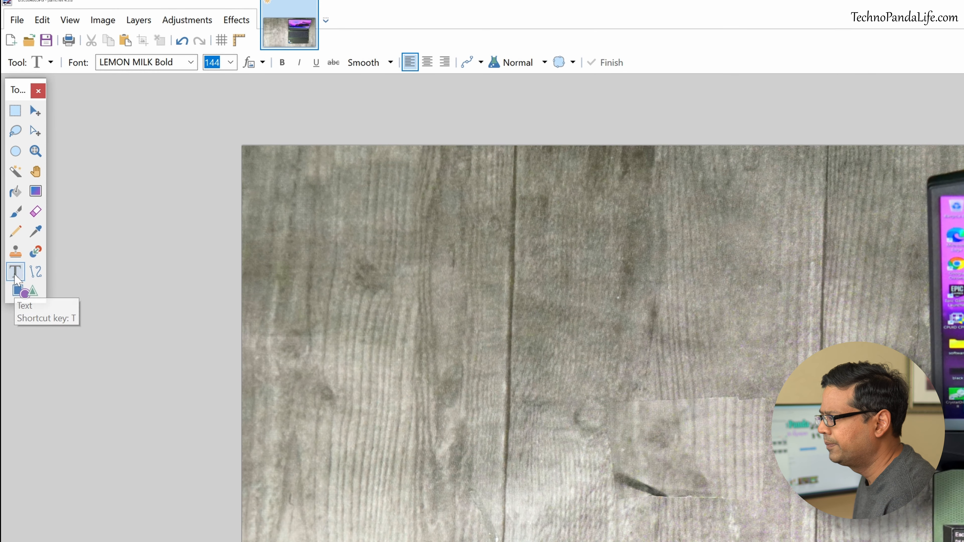
- Set the Text tool's font size to 48 and scroll through the installed font list
left_click(231, 62)
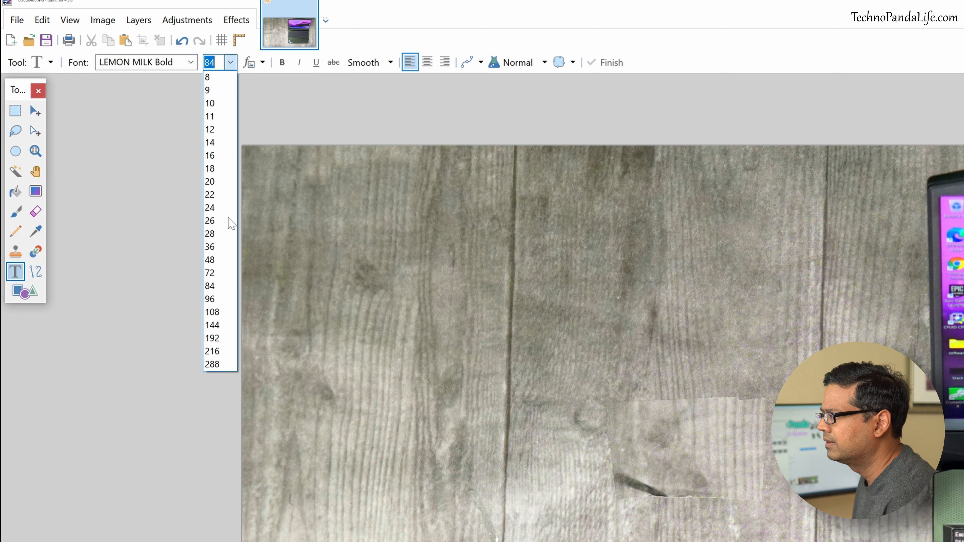
left_click(218, 259)
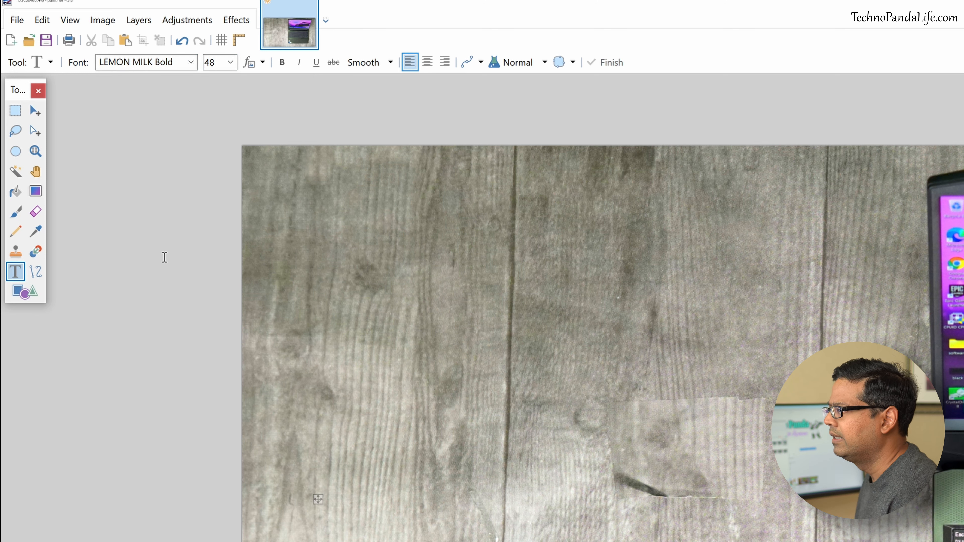
left_click(189, 62)
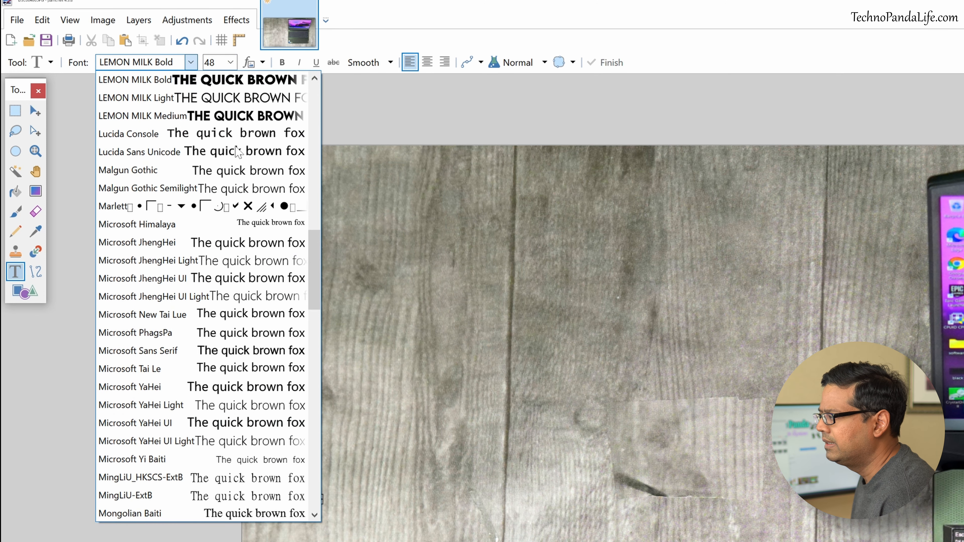
scroll(254, 304, "down", 1)
left_click_drag(315, 283, 323, 197)
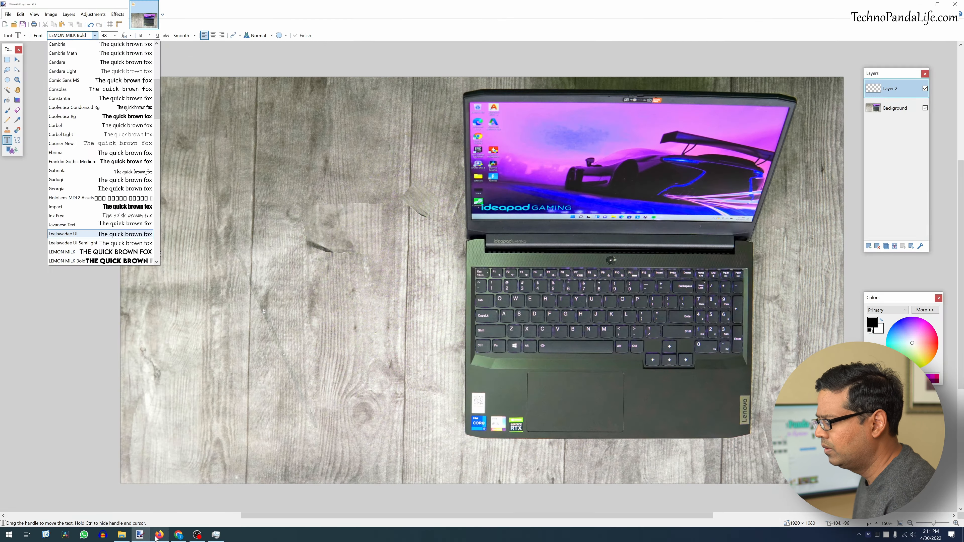
- Browse the Fancy > Various font listings on dafont.com in the browser
left_click(158, 534)
left_click(191, 19)
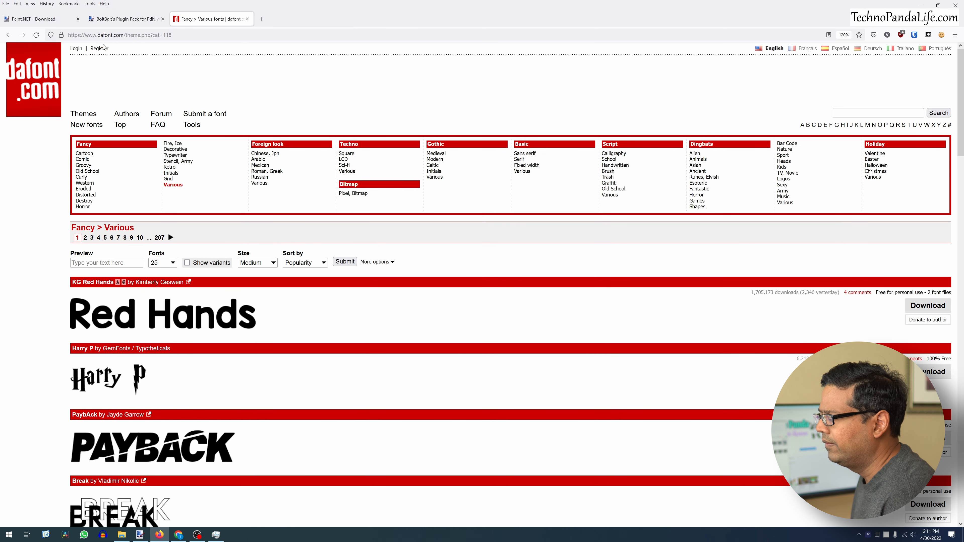
scroll(165, 184, "down", 4)
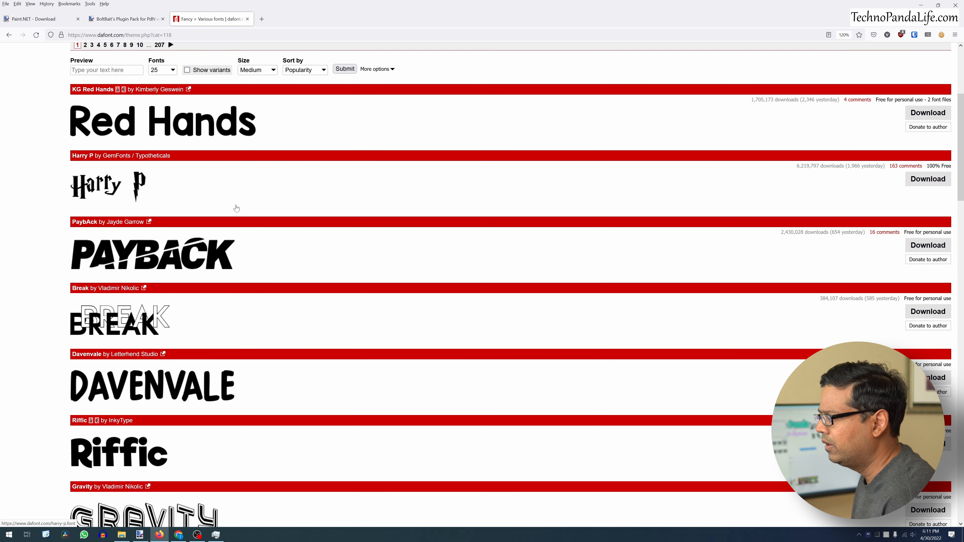
scroll(165, 185, "down", 5)
scroll(165, 185, "down", 10)
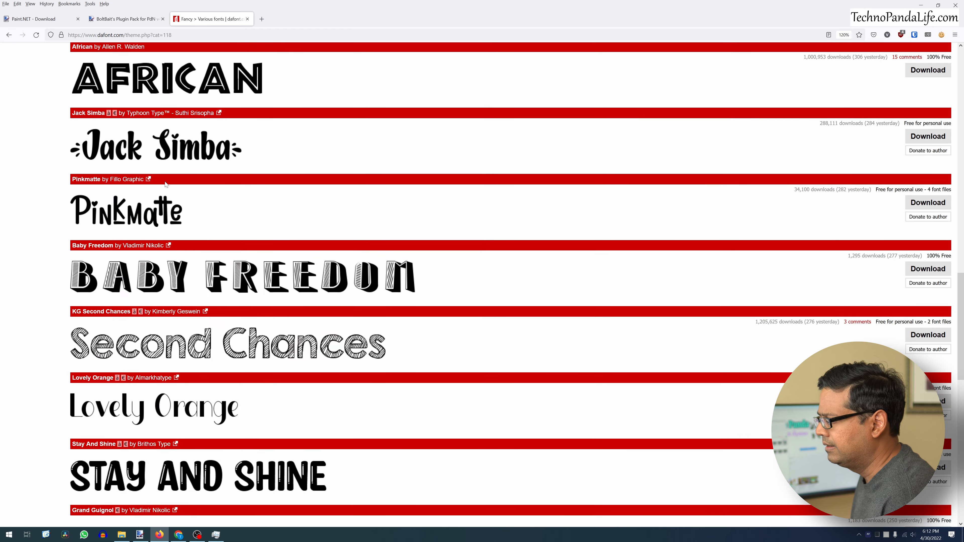
scroll(165, 184, "down", 8)
scroll(226, 331, "up", 8)
scroll(227, 329, "up", 10)
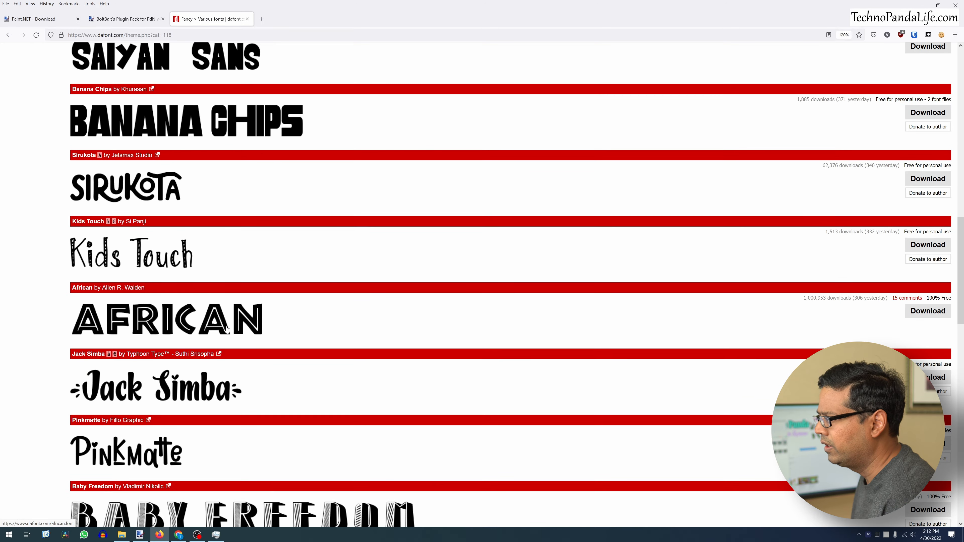
scroll(227, 330, "up", 8)
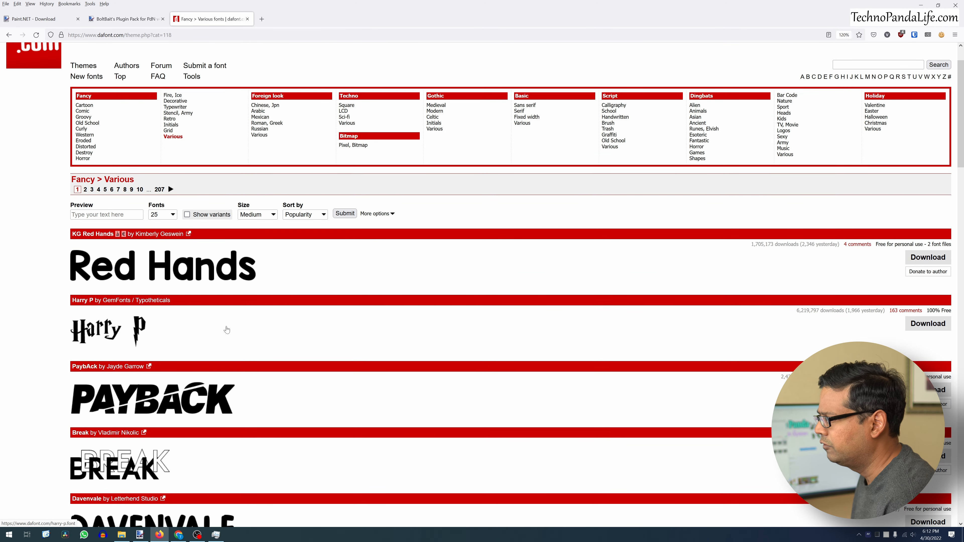
- Type the price text $600 on the canvas in LEMON MILK Bold
scroll(299, 329, "down", 2)
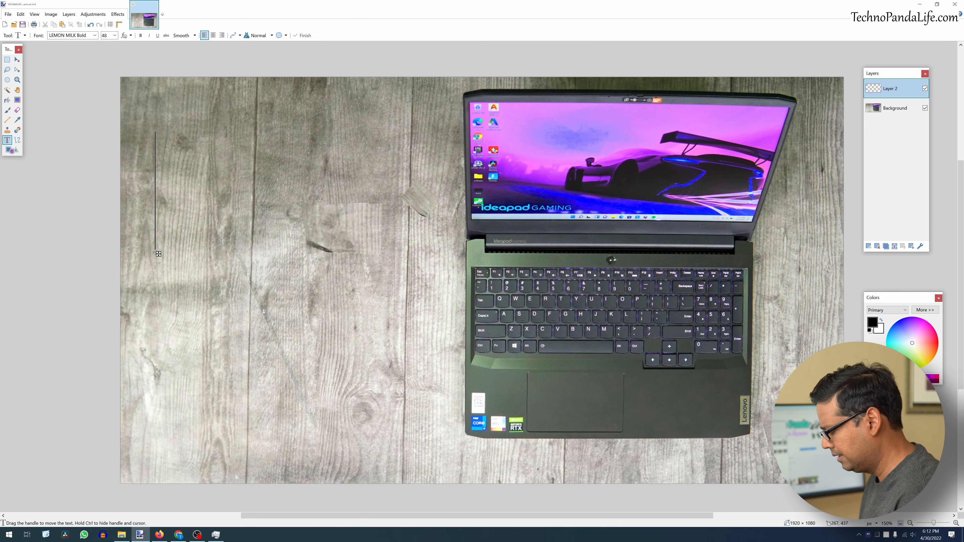
type("$600")
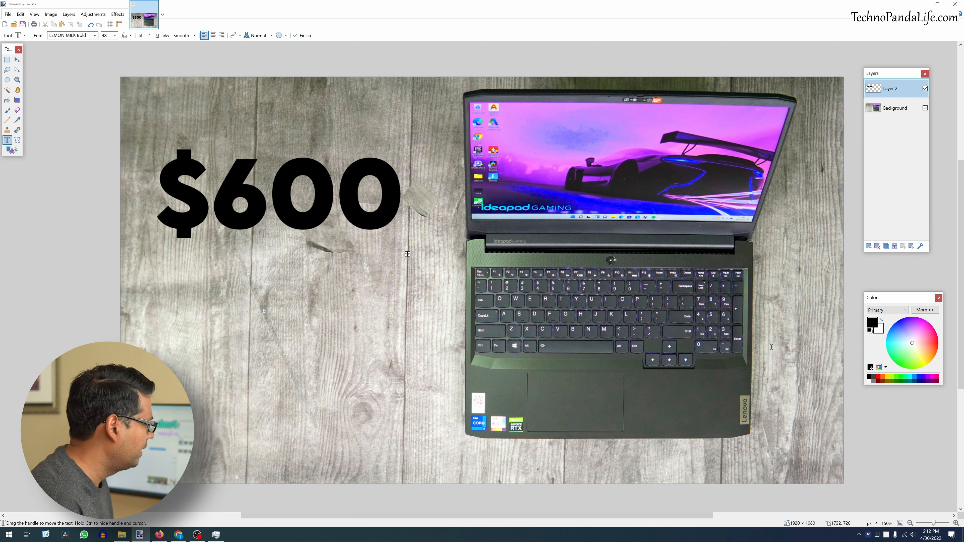
- Color the $600 text bright green and switch its font to LEMON MILK Medium
left_click(889, 377)
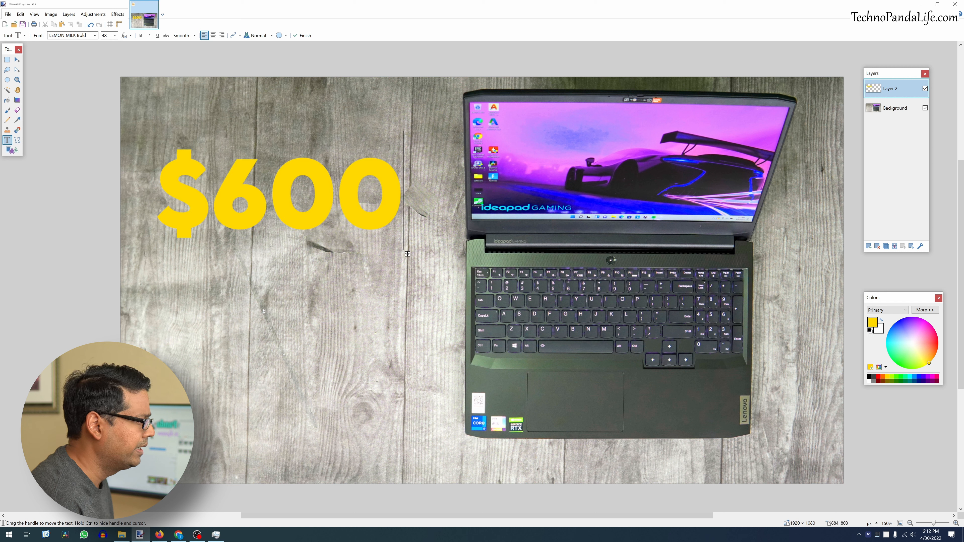
left_click(897, 377)
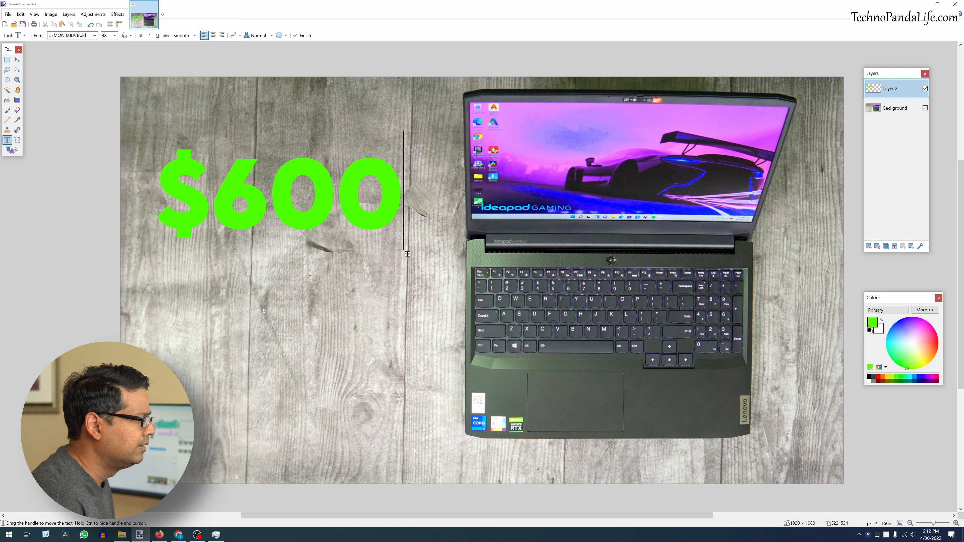
left_click(95, 36)
key("Down")
key("Down")
key("Down")
key("Up")
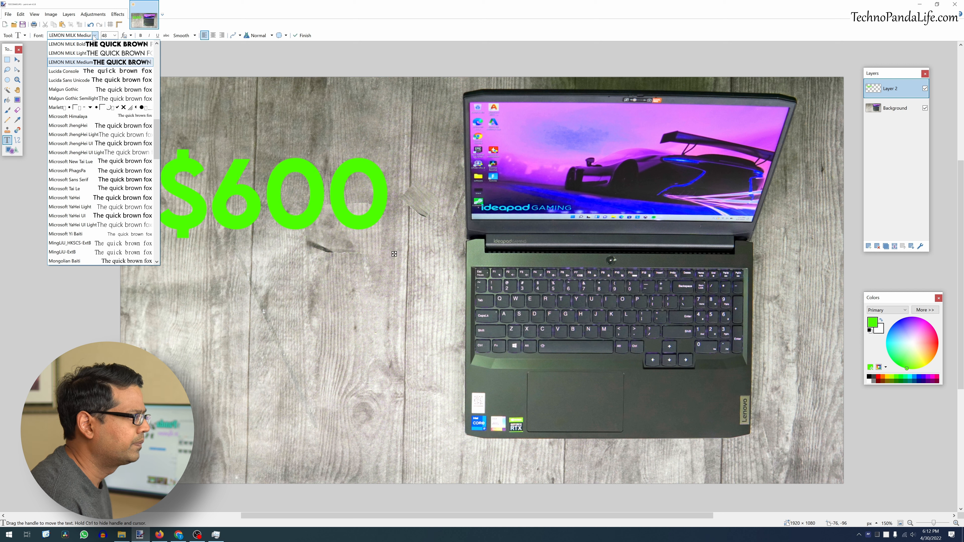
left_click(116, 62)
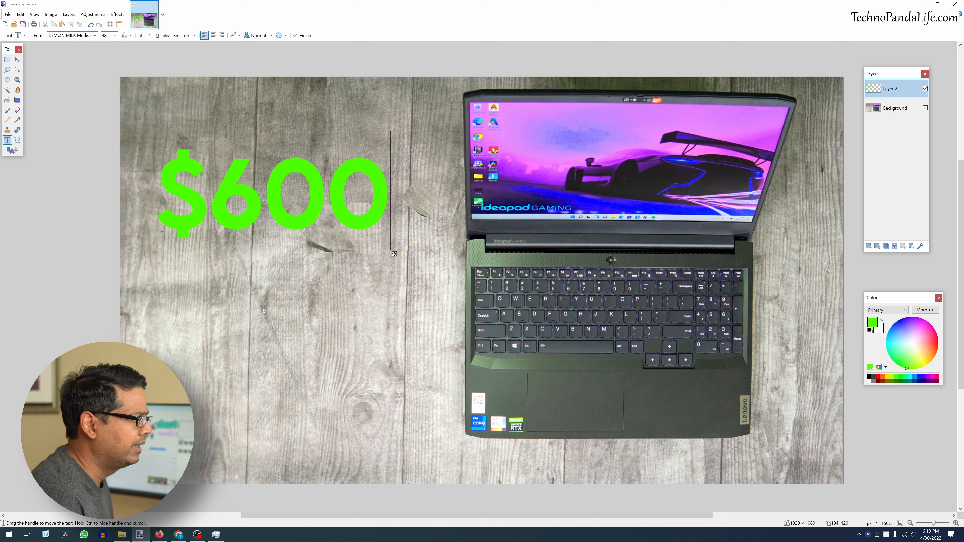
- Reposition the $600 text slightly to the right and upward, selecting and moving its pixels
mouse_move(394, 255)
left_mouse_down()
mouse_move(406, 266)
mouse_move(465, 267)
mouse_move(396, 258)
mouse_move(450, 262)
mouse_move(407, 253)
left_mouse_up()
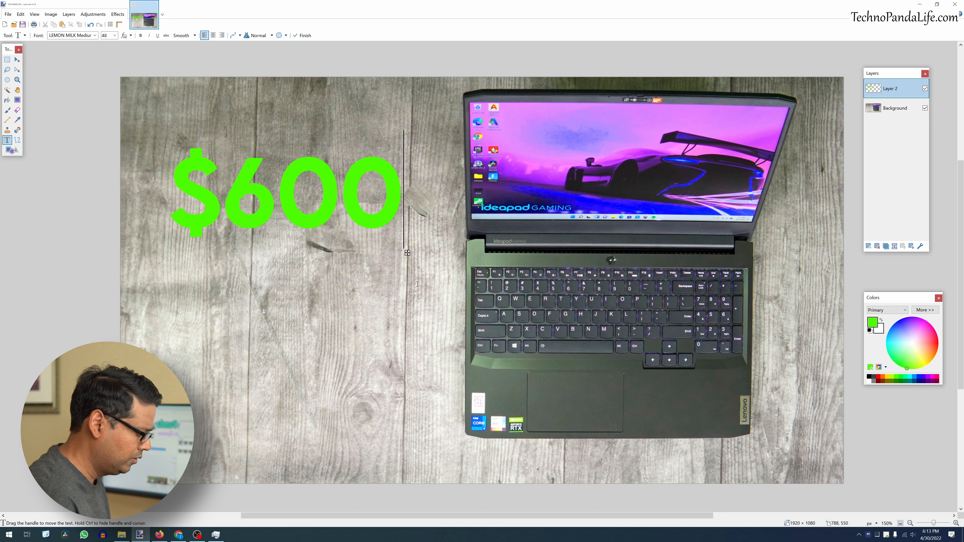
key("ctrl+d")
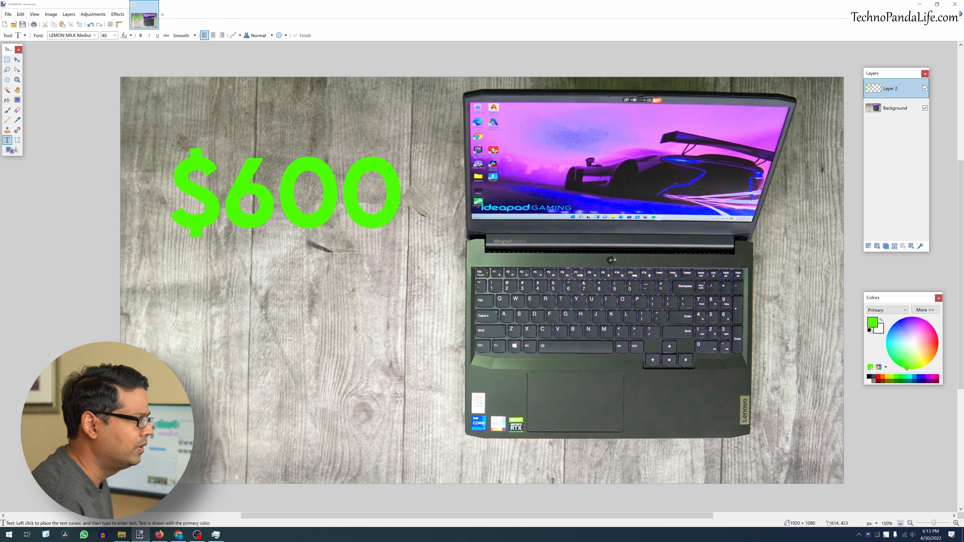
left_click(7, 60)
left_click_drag(153, 126, 414, 260)
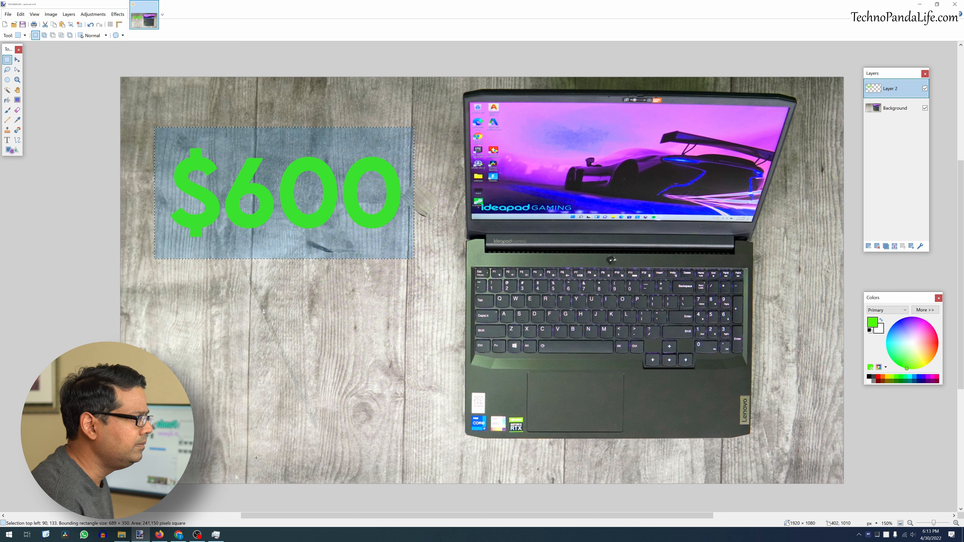
left_click(17, 59)
left_click_drag(257, 162, 288, 179)
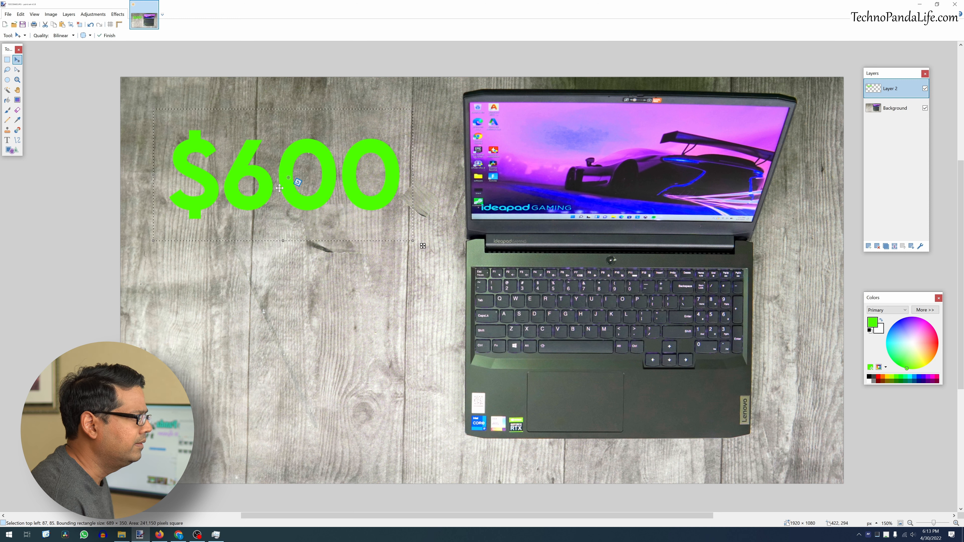
- Open the Outline Object effect on the $600 text and set the outline color to black
left_click(115, 15)
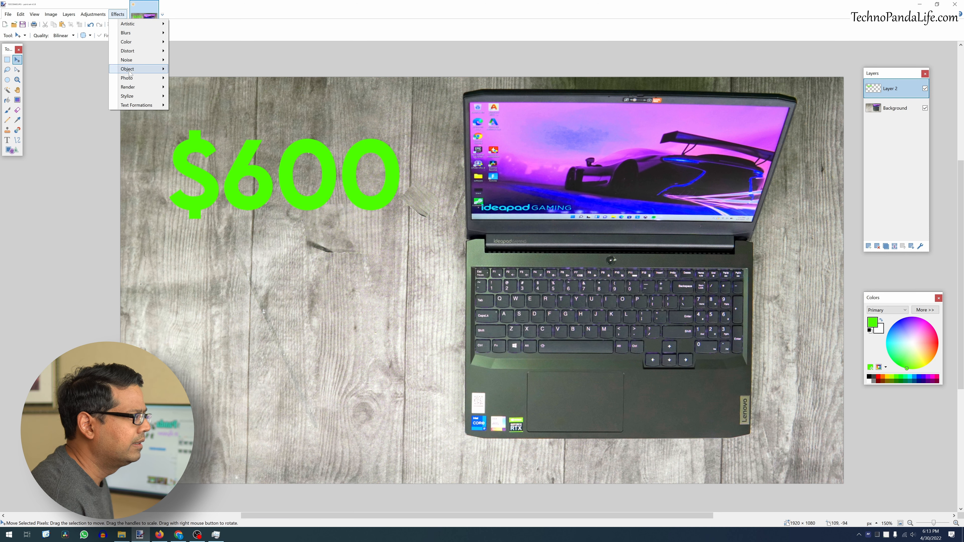
mouse_move(152, 69)
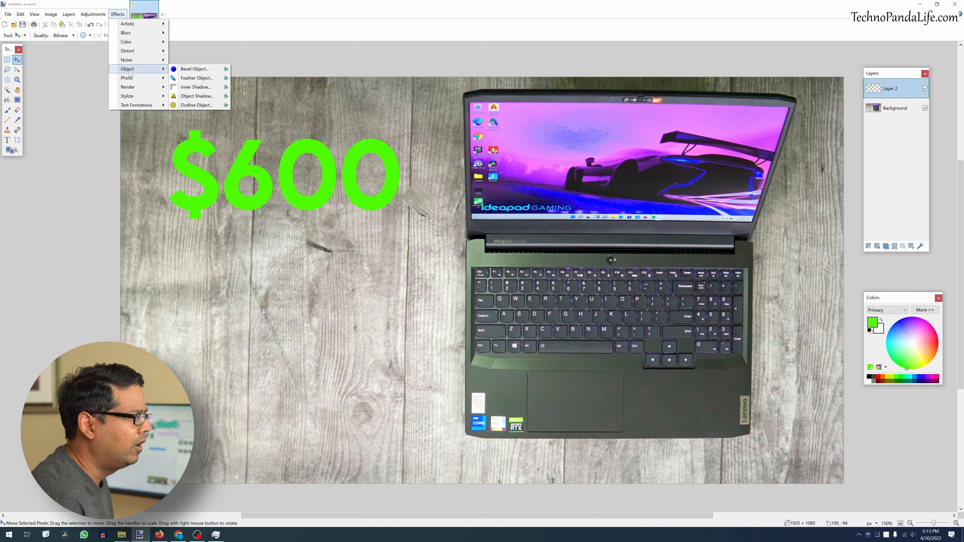
left_click(197, 105)
left_click_drag(465, 224, 195, 238)
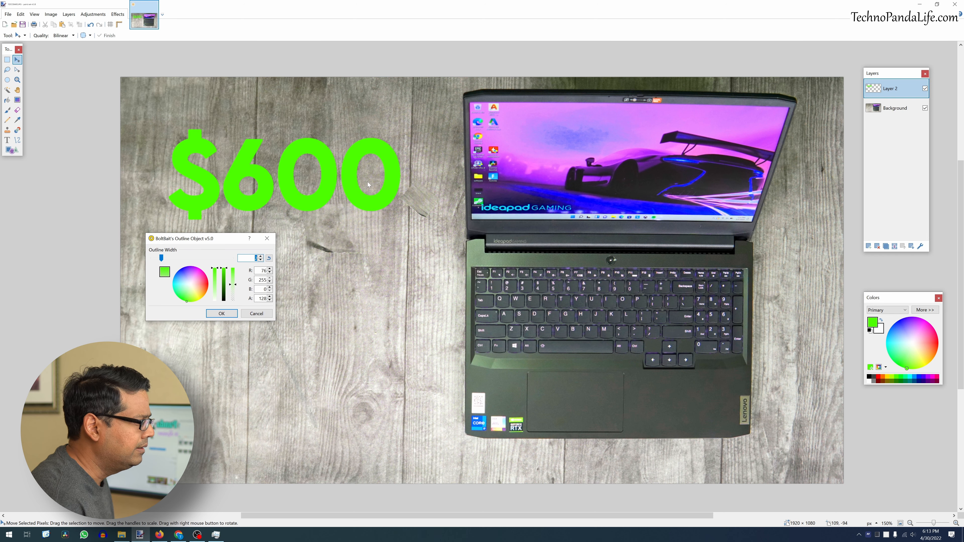
mouse_move(226, 272)
left_mouse_down()
mouse_move(230, 300)
mouse_move(234, 264)
left_mouse_up()
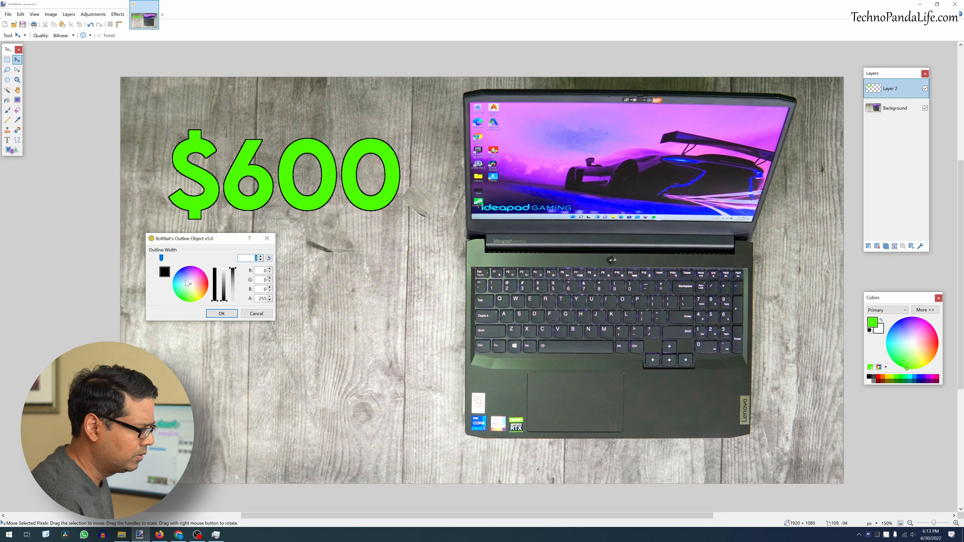
left_click(180, 273)
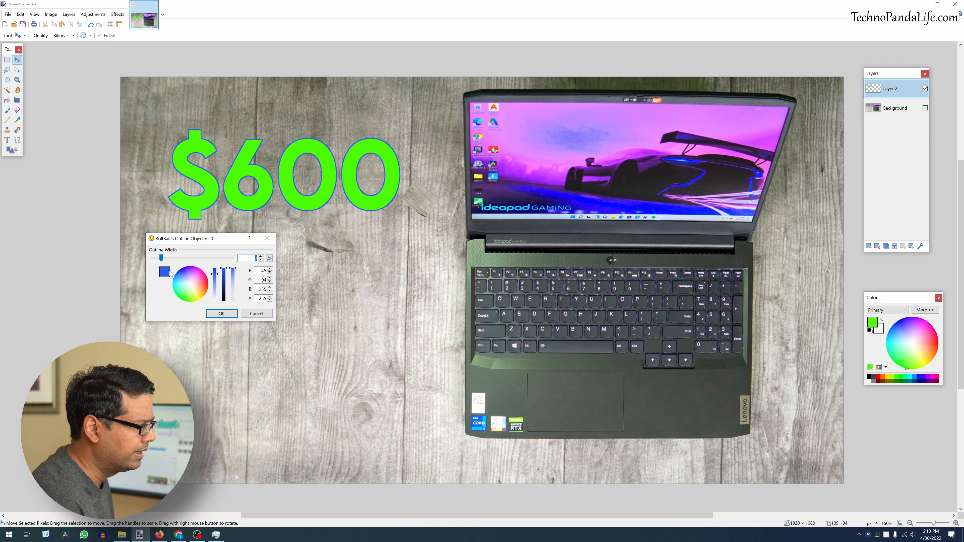
left_click(184, 270)
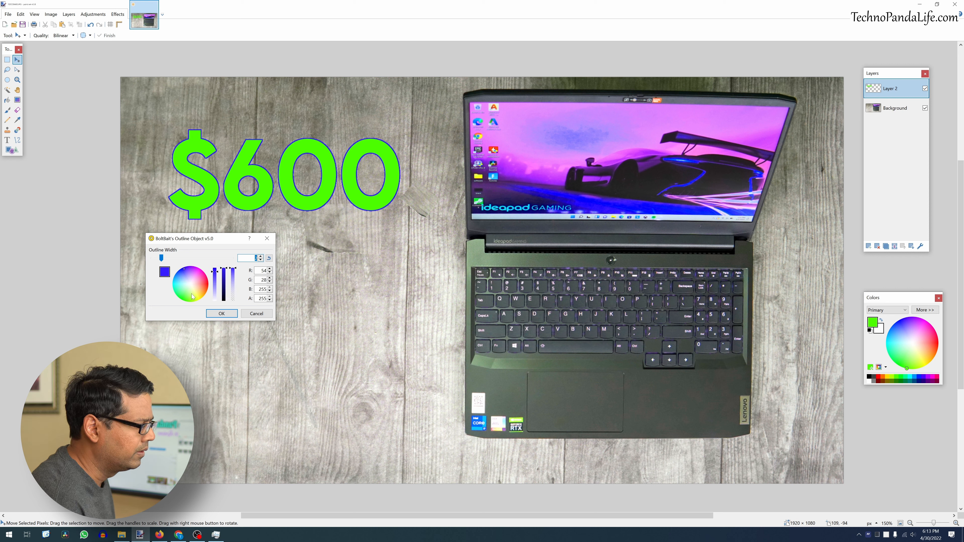
left_click(190, 286)
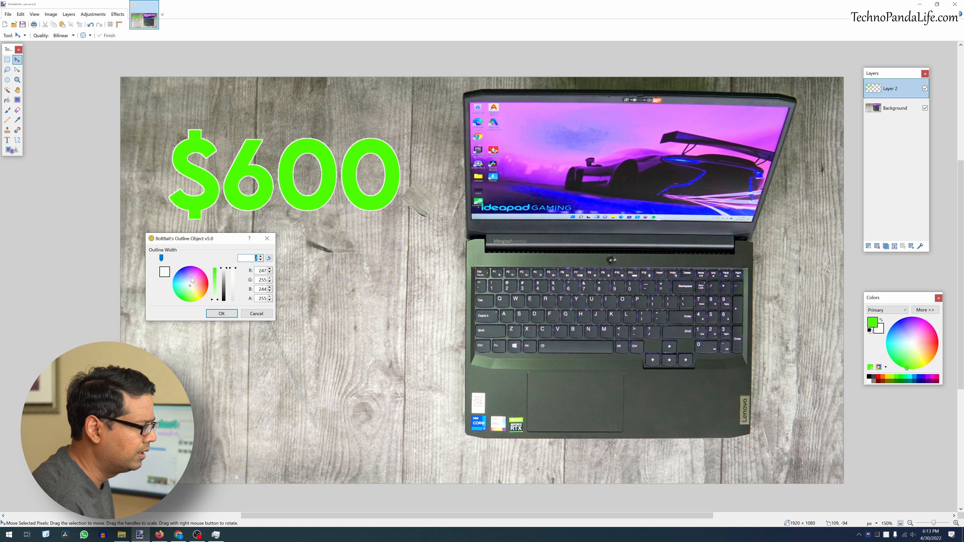
left_click(192, 286)
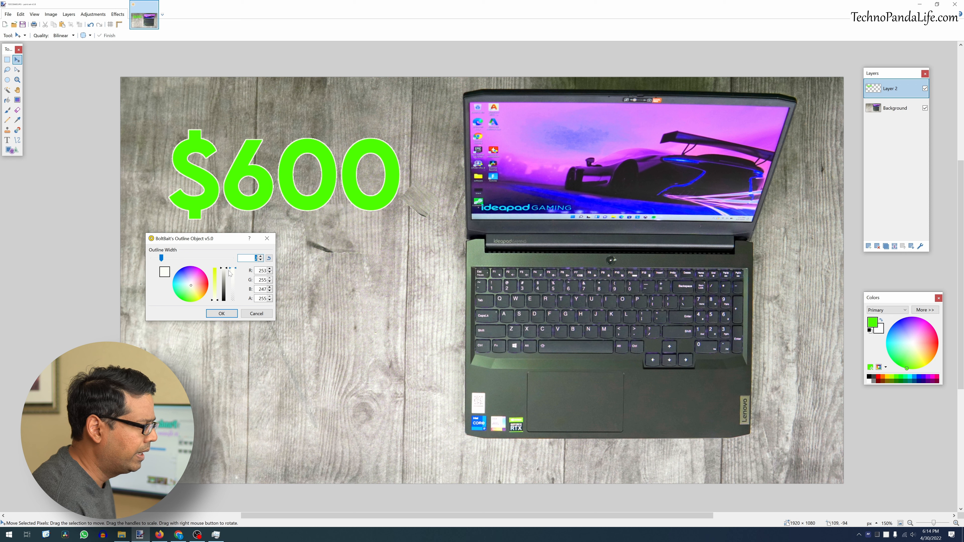
mouse_move(214, 293)
left_mouse_down()
mouse_move(214, 265)
mouse_move(223, 302)
left_mouse_up()
- Set the outline width to 5 and apply the outline to the text
left_click_drag(161, 259, 232, 258)
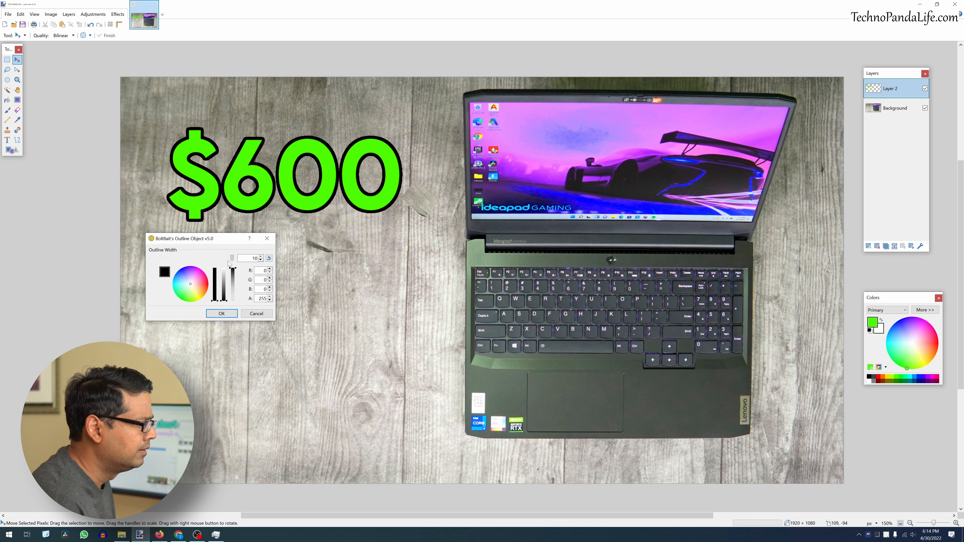
left_click(261, 261)
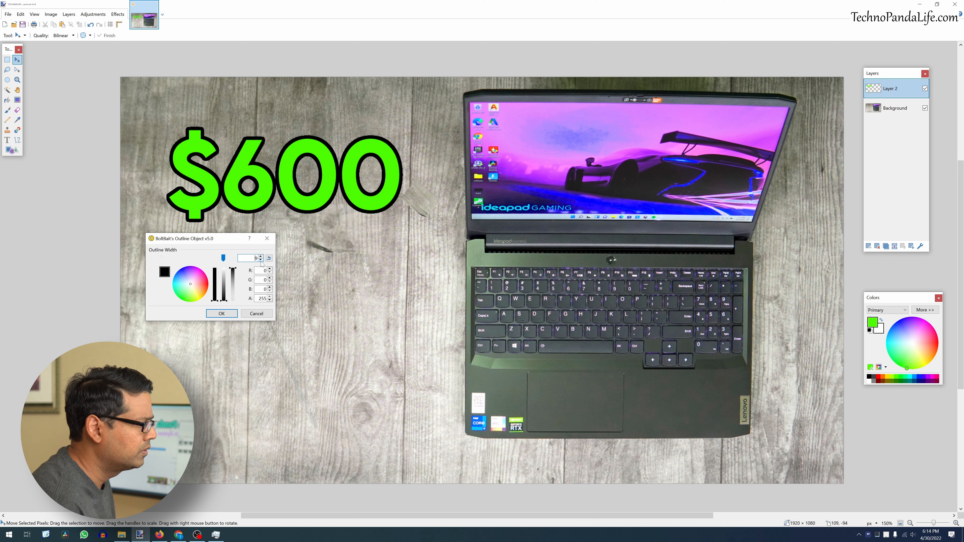
left_click(261, 261)
left_click(260, 260)
left_click(261, 260)
left_click(261, 260)
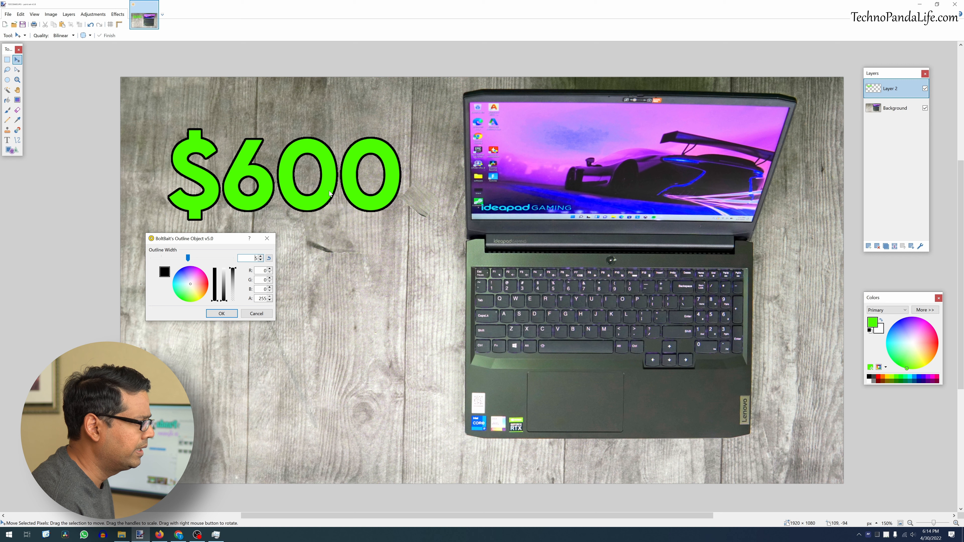
left_click(227, 314)
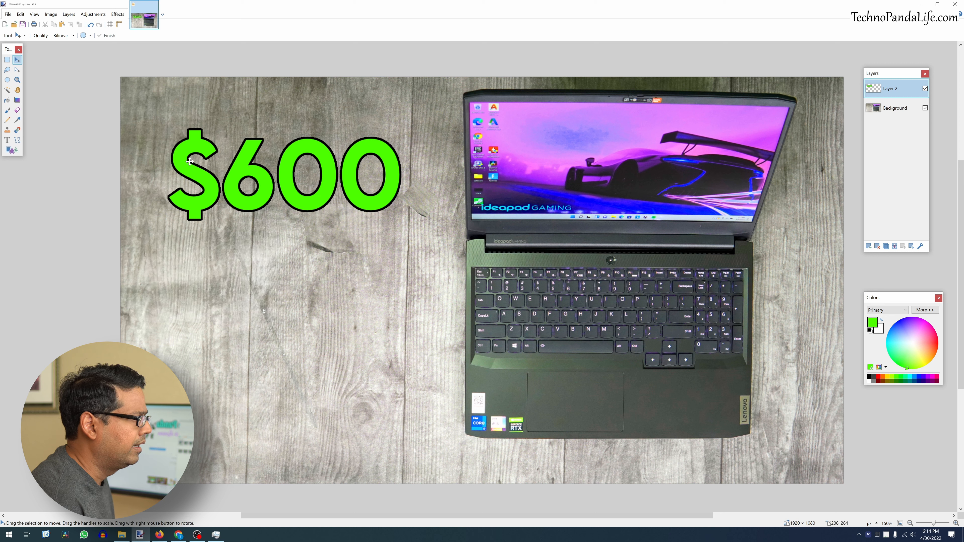
- Apply an Object Shadow to the $600 text with direction -45, offset 2.0 and intensity 0.500
left_click(122, 15)
mouse_move(134, 80)
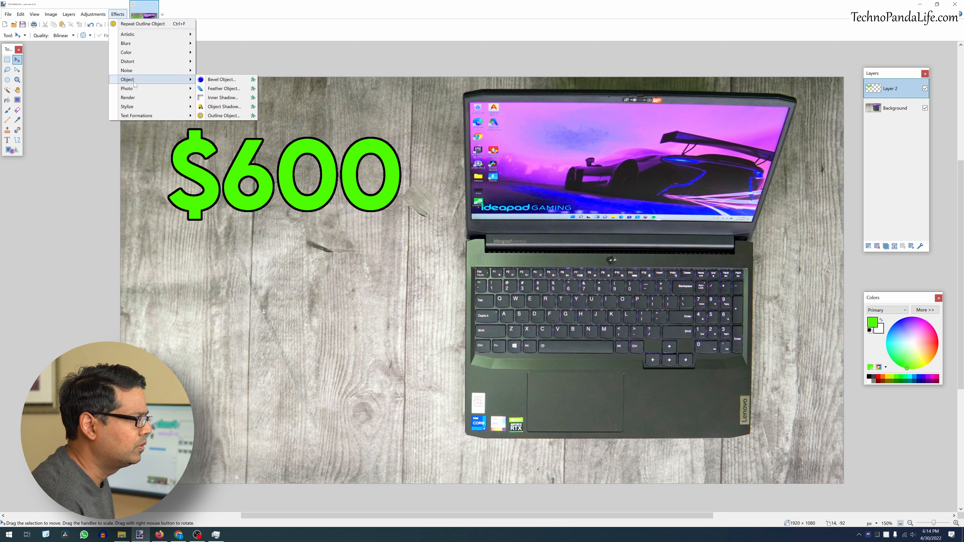
left_click(227, 107)
left_click_drag(449, 149, 317, 244)
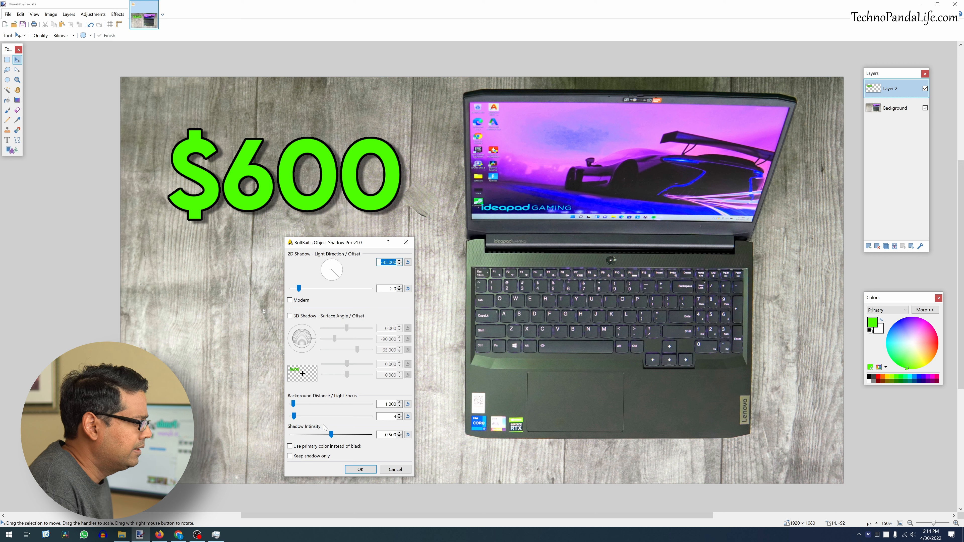
left_click_drag(330, 434, 384, 436)
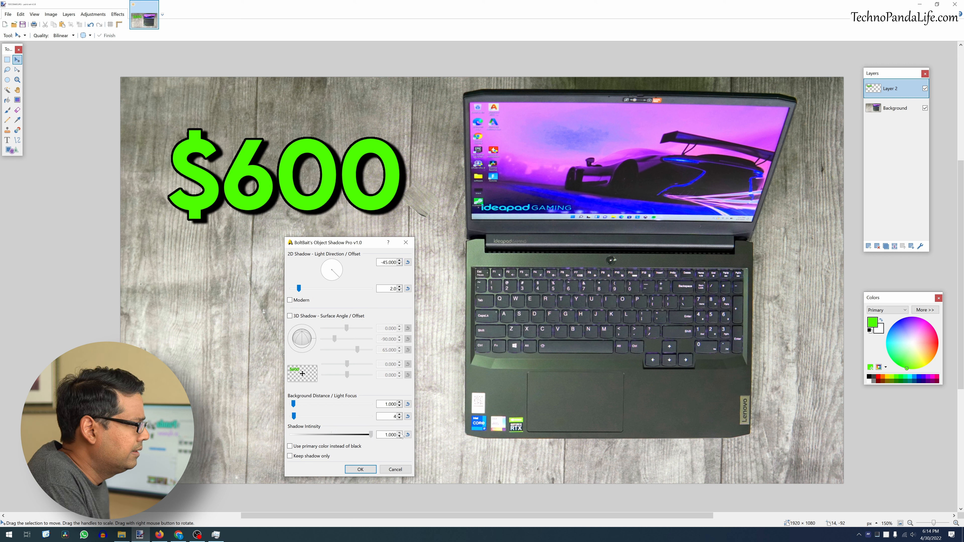
left_click(407, 434)
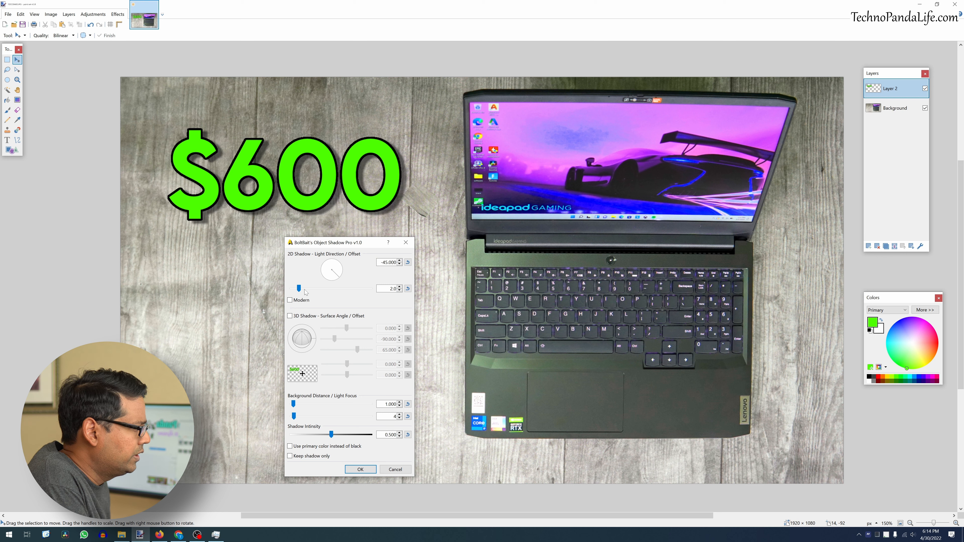
left_click_drag(299, 290, 371, 291)
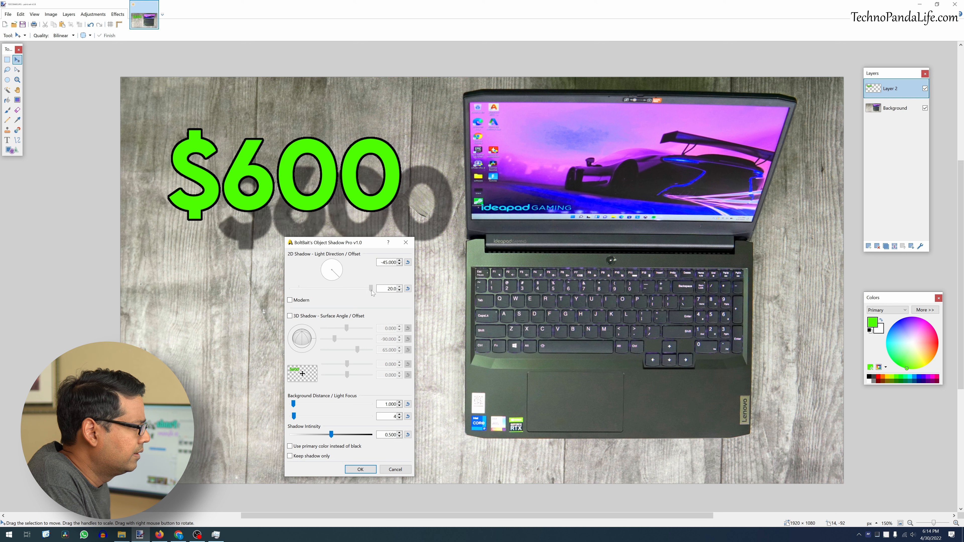
left_click_drag(372, 290, 318, 292)
left_click(408, 289)
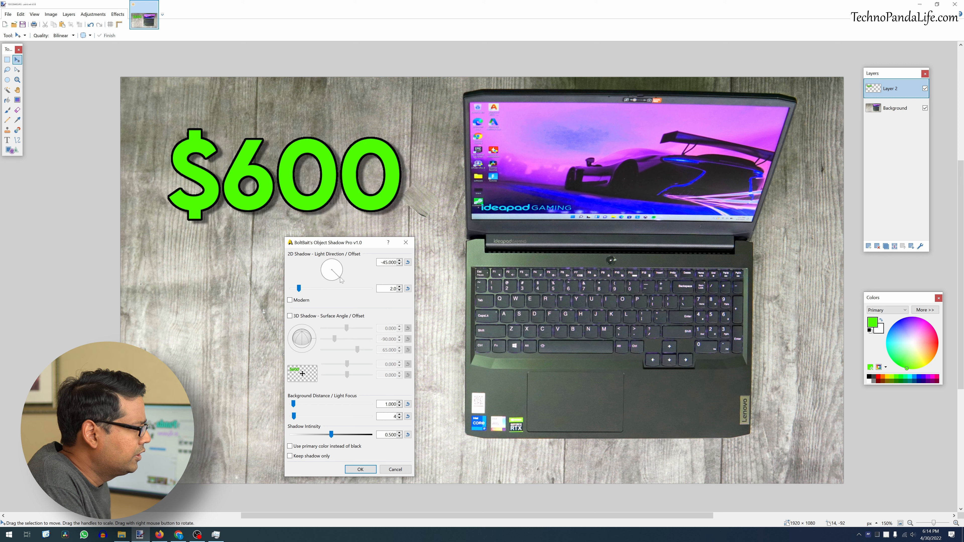
left_click_drag(342, 277, 323, 280)
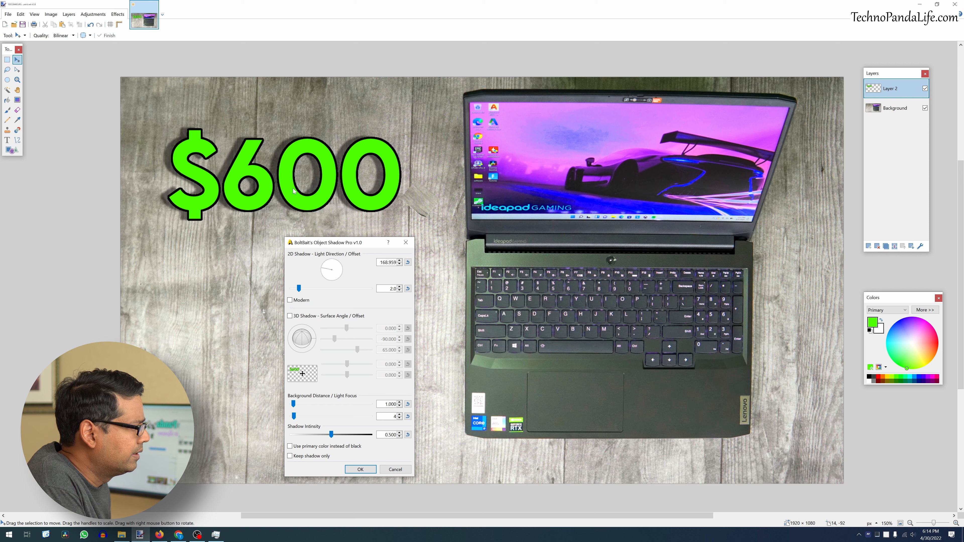
left_click(407, 262)
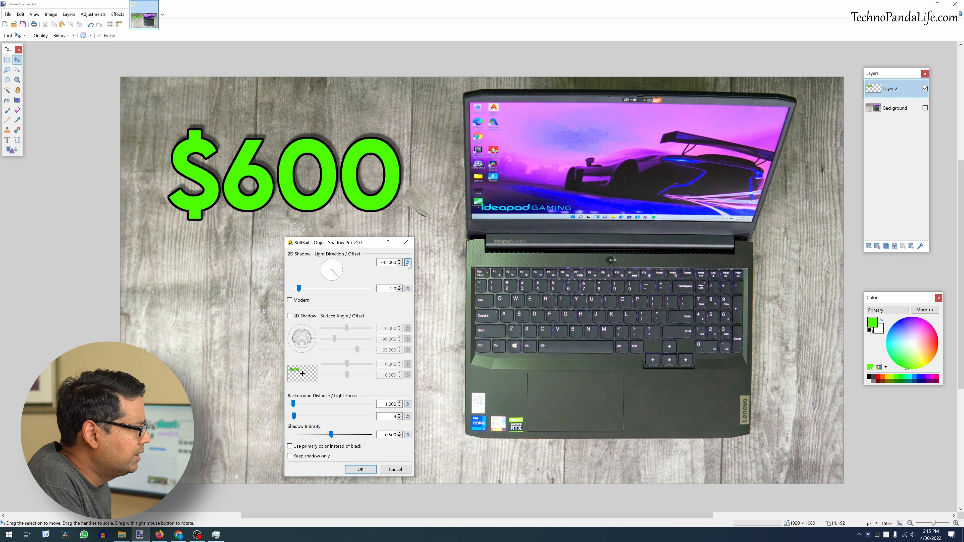
left_click(360, 469)
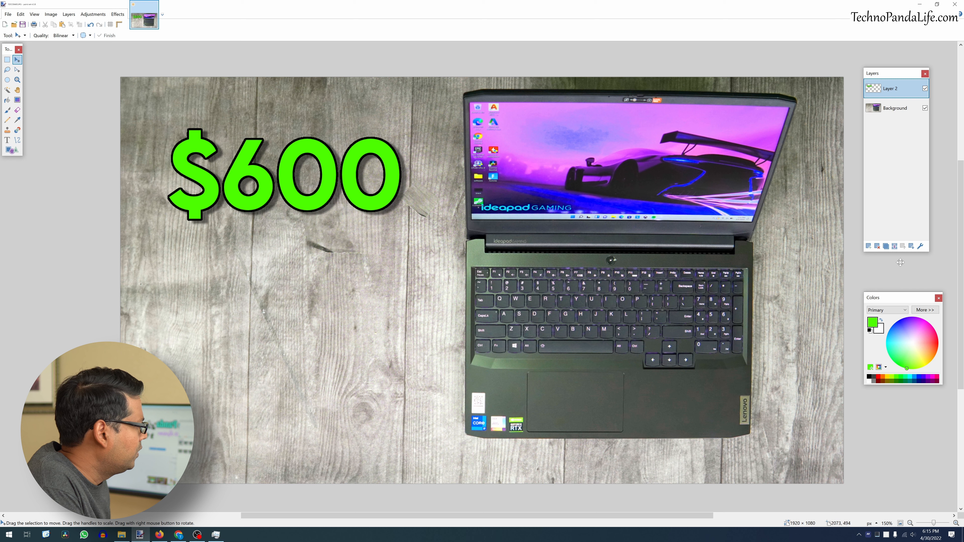
- Add a new layer, choose the Text tool with the Wolfskin font, and place the cursor below the price
left_click(868, 246)
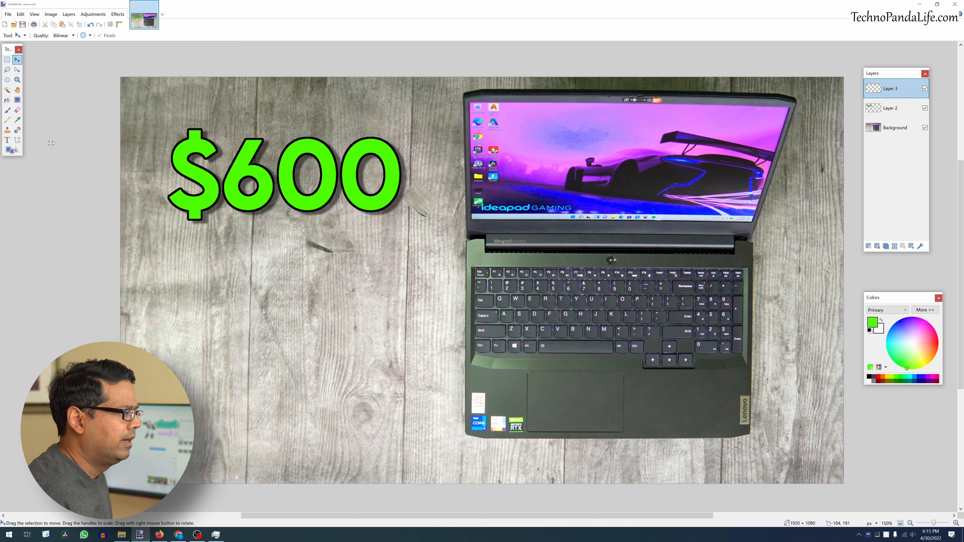
left_click(7, 141)
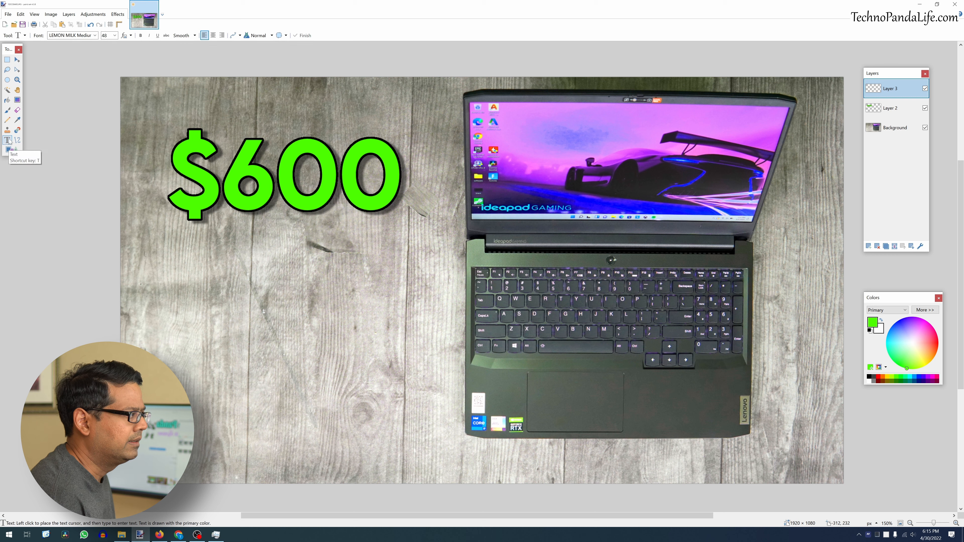
left_click(95, 36)
left_click_drag(157, 136, 168, 227)
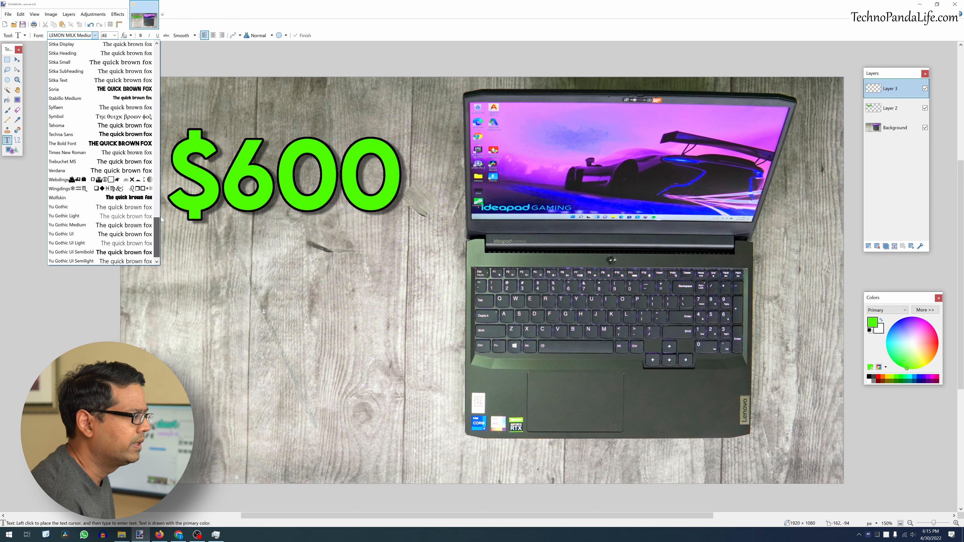
left_click(143, 198)
left_click(154, 284)
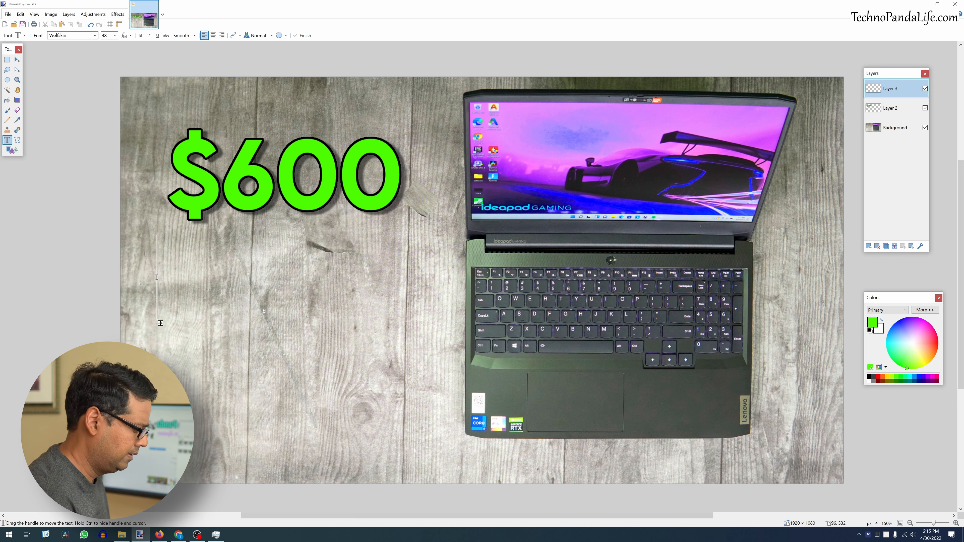
- Type "Gaming" below the price, color it yellow, and nudge the text into place
type("Gaming")
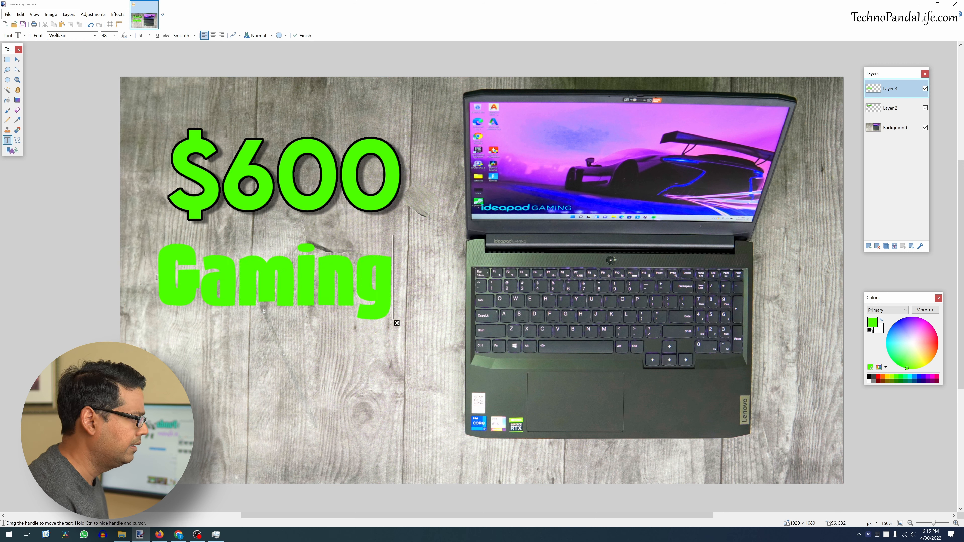
left_click(888, 377)
mouse_move(398, 324)
left_mouse_down()
mouse_move(424, 329)
mouse_move(414, 328)
left_mouse_up()
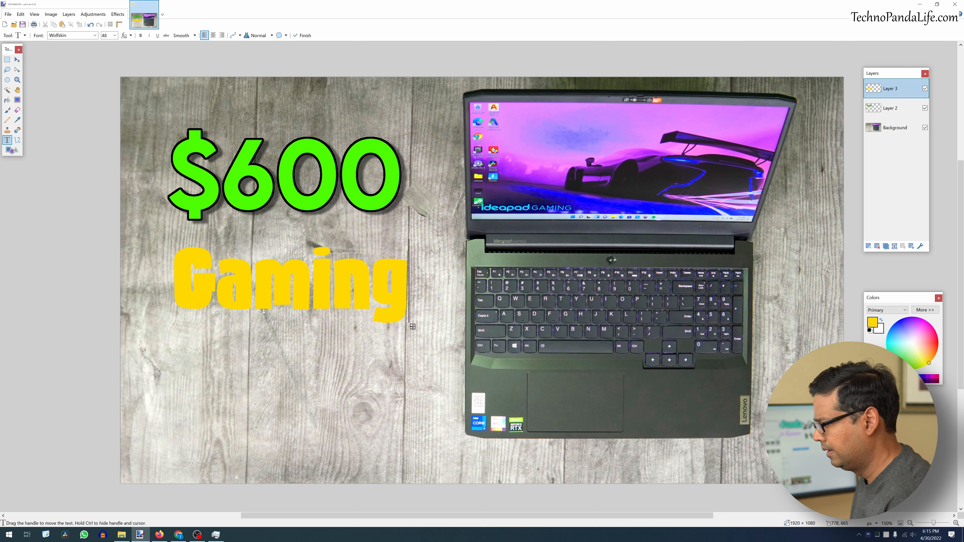
- Type "Laptop" on a new line below Gaming and switch its font to Stabillo Medium
left_click(170, 393)
type("Laptop")
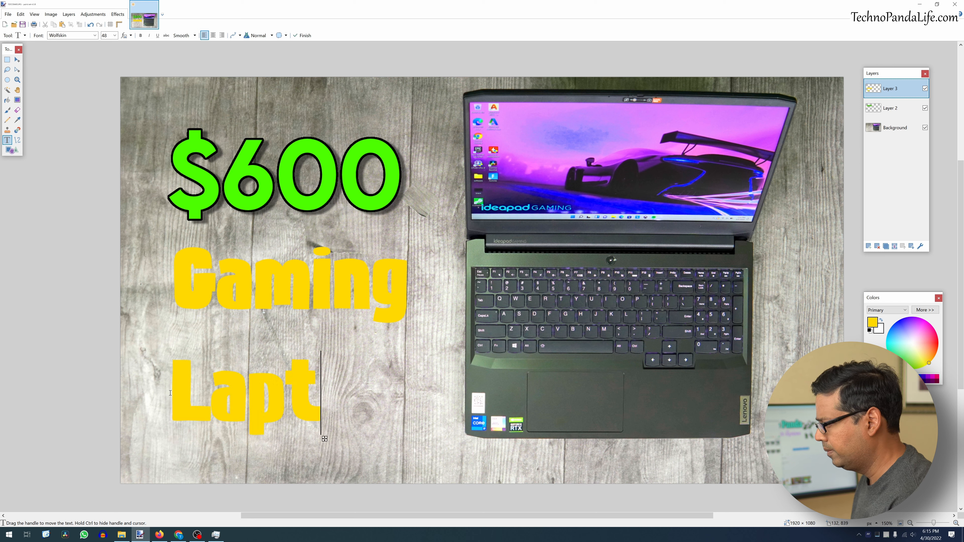
left_click(95, 36)
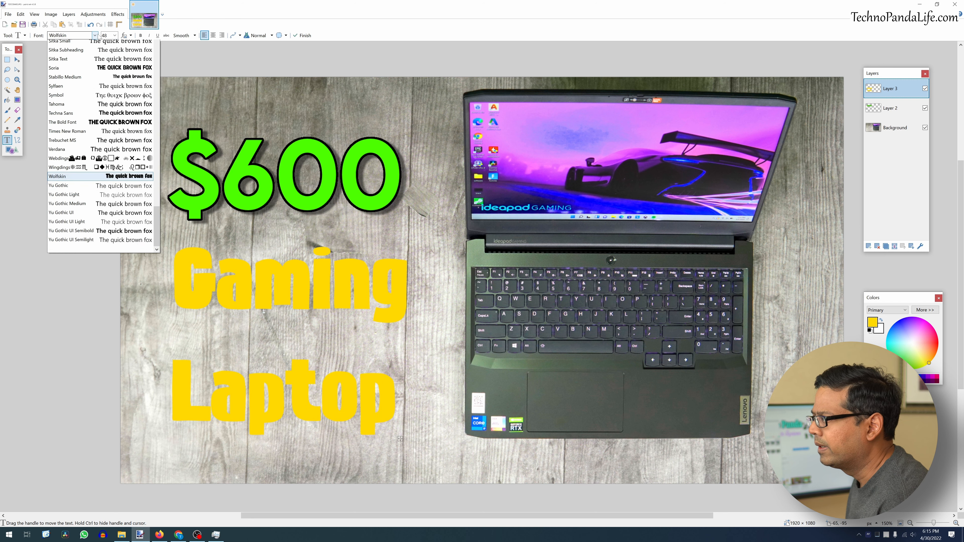
left_click(76, 91)
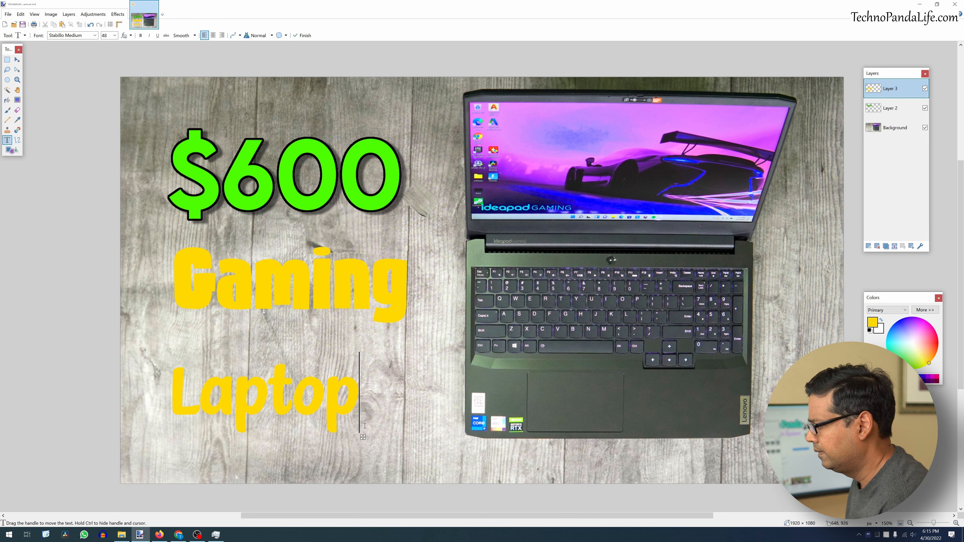
- Set the Laptop text to size 72 in cyan, position it under Gaming, and finish the text
left_click_drag(363, 437, 393, 406)
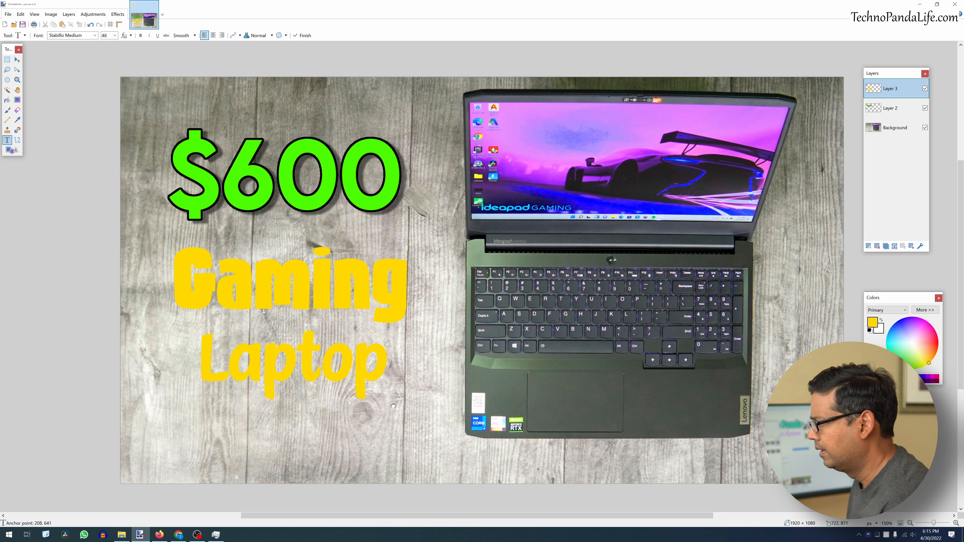
left_click(114, 36)
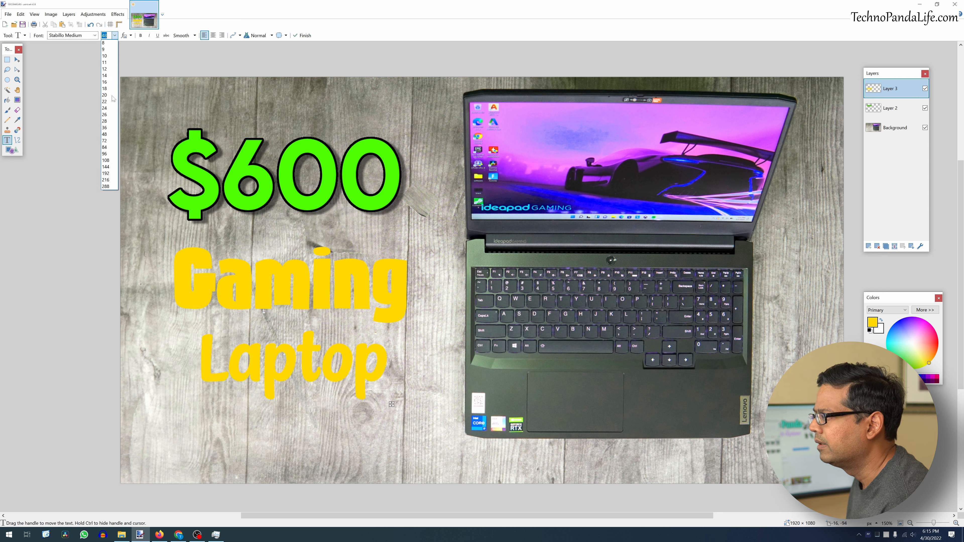
left_click(110, 144)
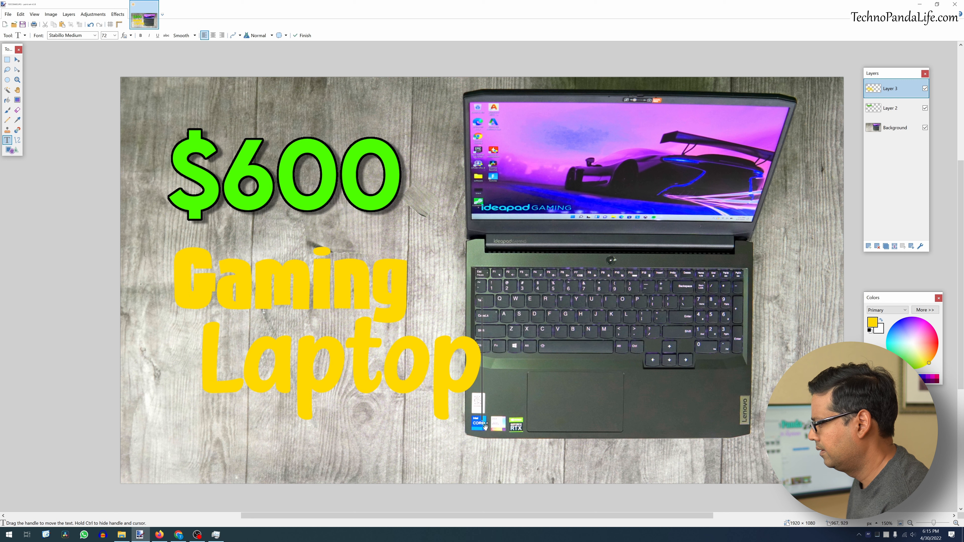
left_click_drag(485, 425, 433, 442)
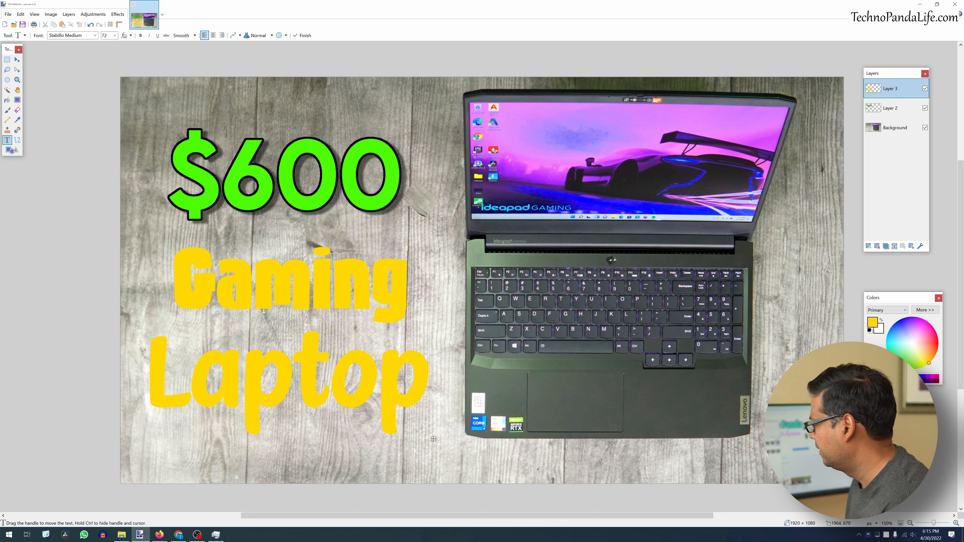
left_click(885, 343)
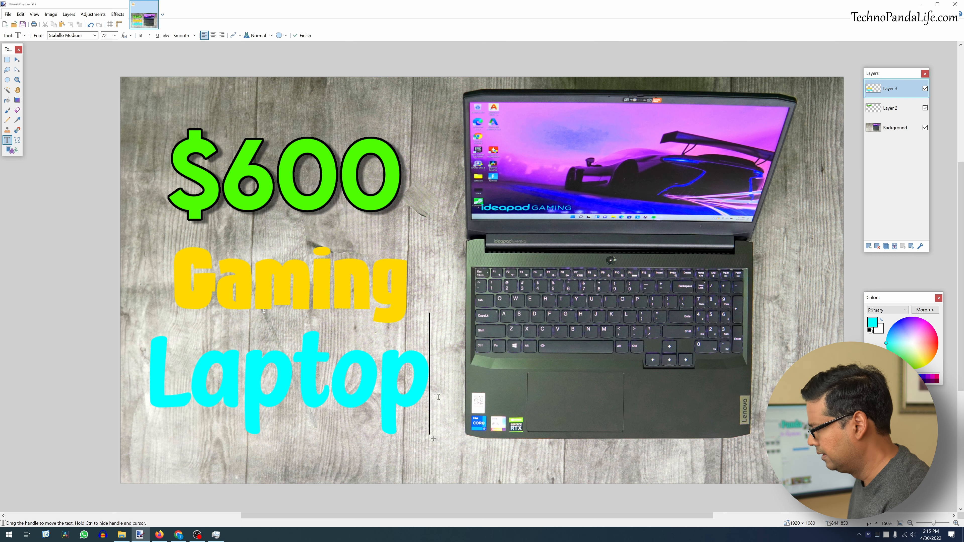
key("Escape")
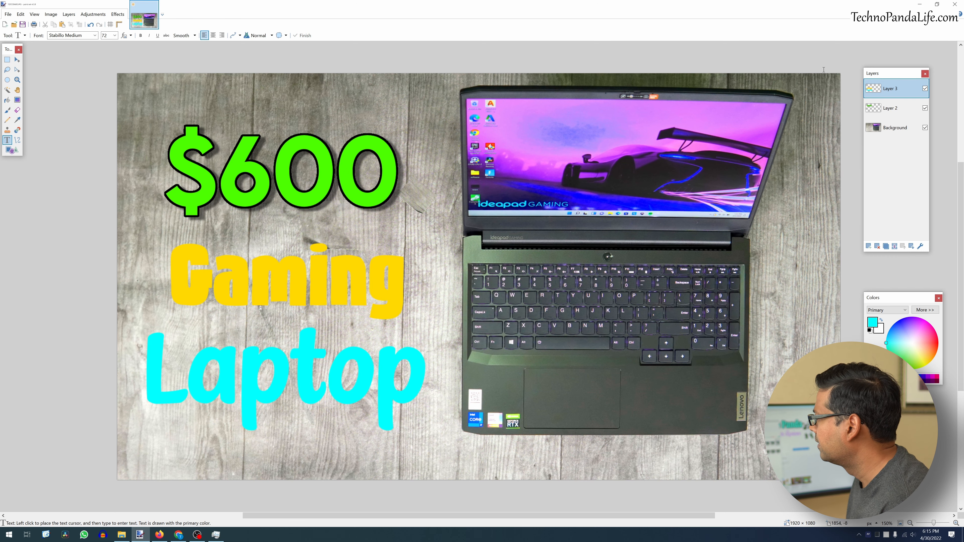
- Apply Outline Object with a black outline to the Gaming and Laptop text layer
left_click(118, 14)
mouse_move(137, 81)
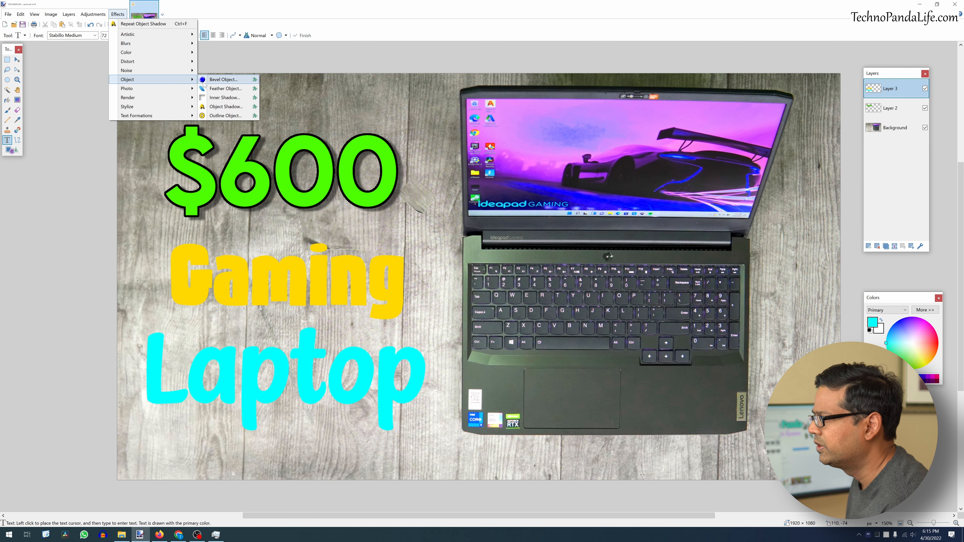
left_click(221, 119)
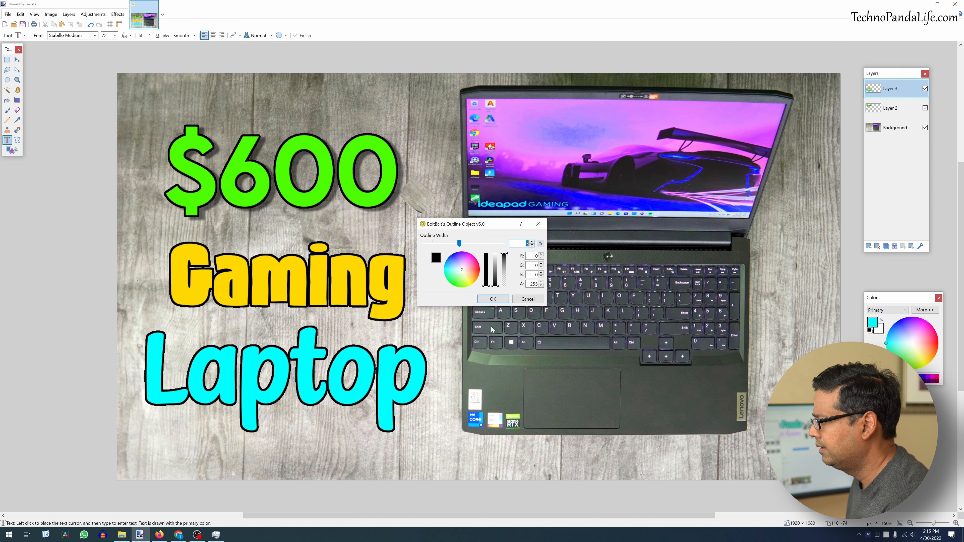
left_click(493, 299)
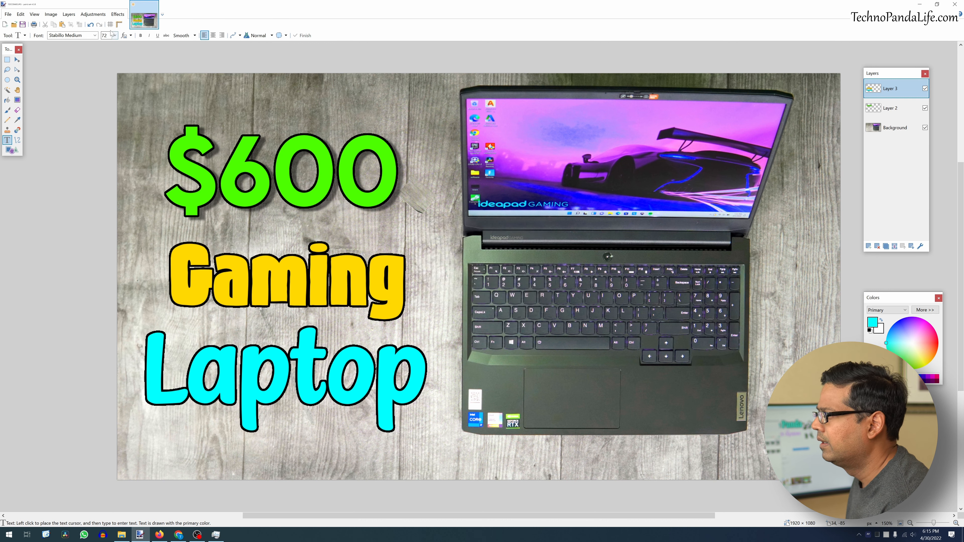
- Apply Object Shadow to the Gaming and Laptop text with the same shadow settings
left_click(118, 14)
mouse_move(141, 80)
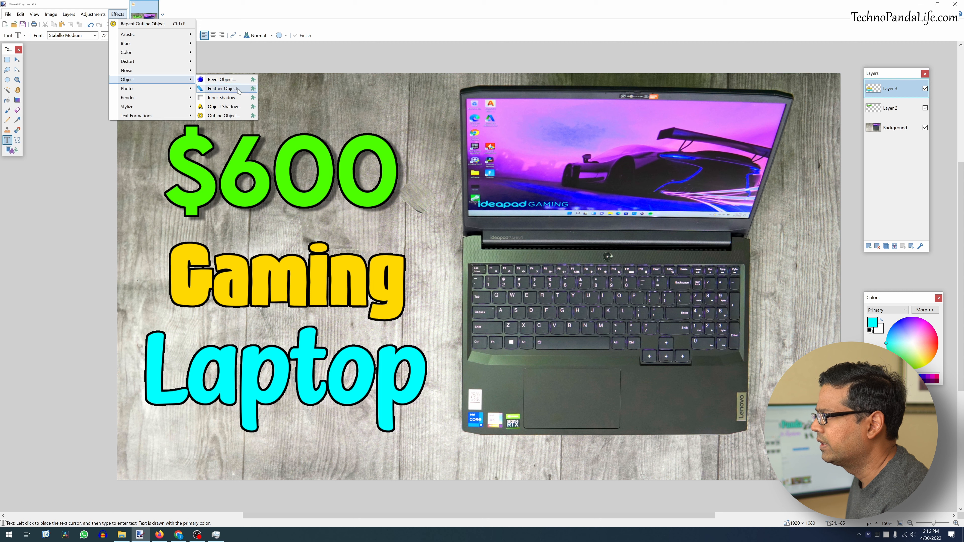
left_click(224, 107)
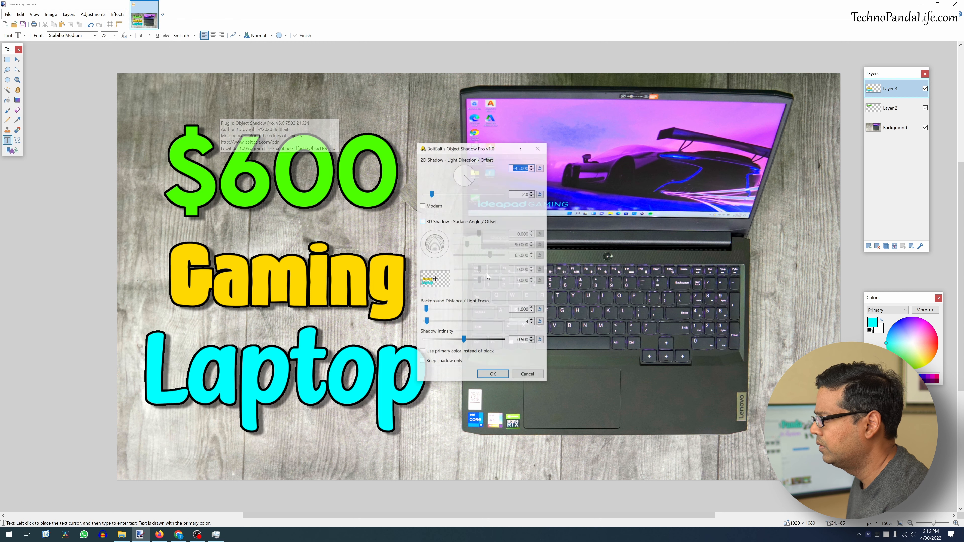
left_click(503, 373)
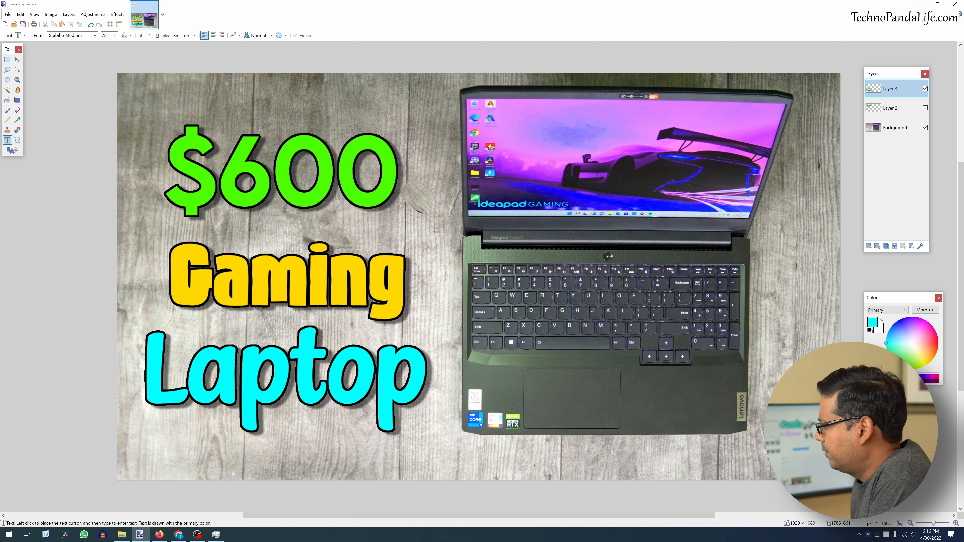
- Save the thumbnail as DSC00400.pdn on the Desktop
left_click(909, 522)
left_click(910, 523)
left_click(909, 523)
left_click(909, 523)
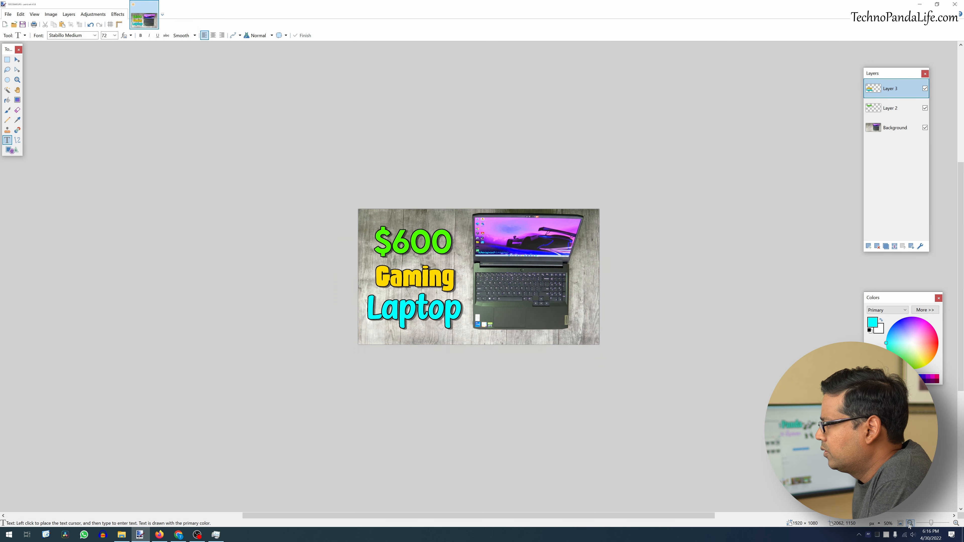
left_click(909, 523)
left_click(955, 523)
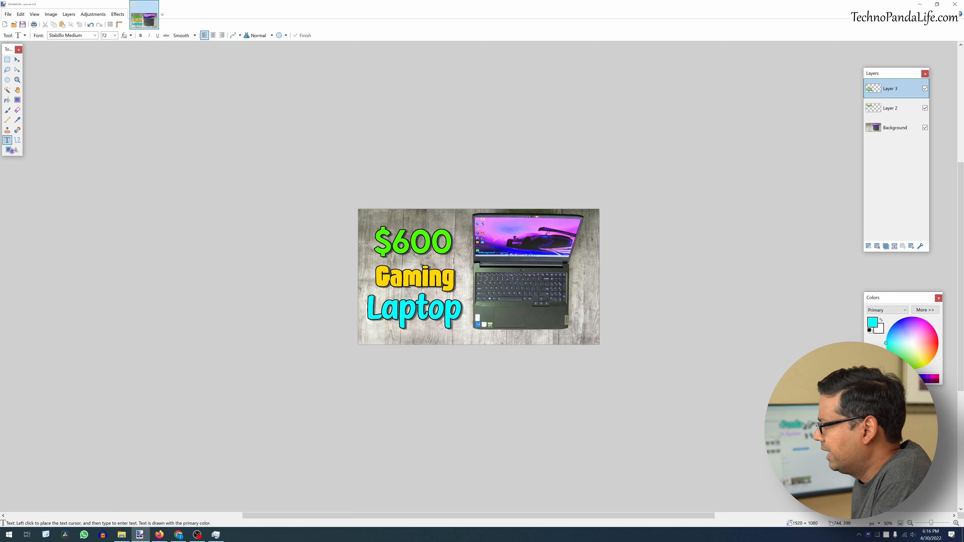
left_click(955, 523)
left_click(956, 523)
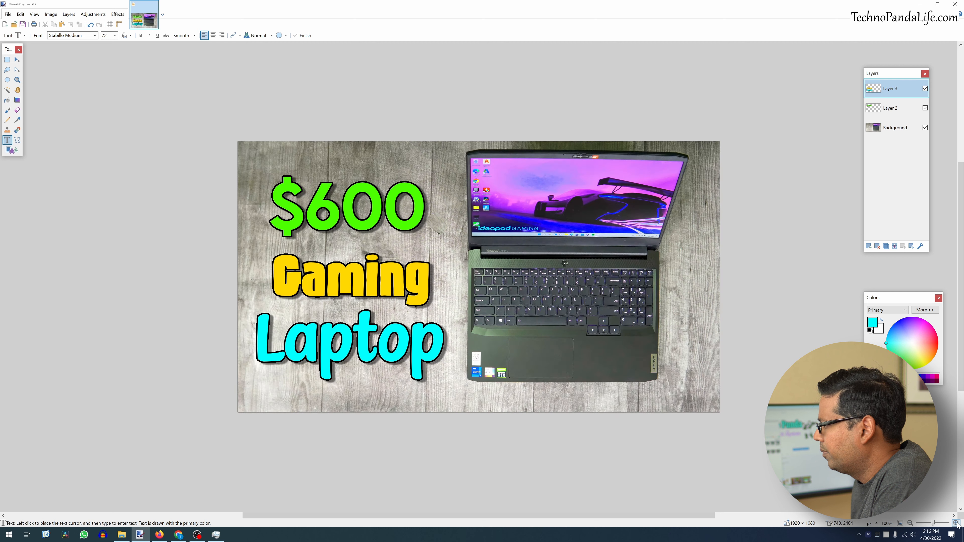
left_click(25, 25)
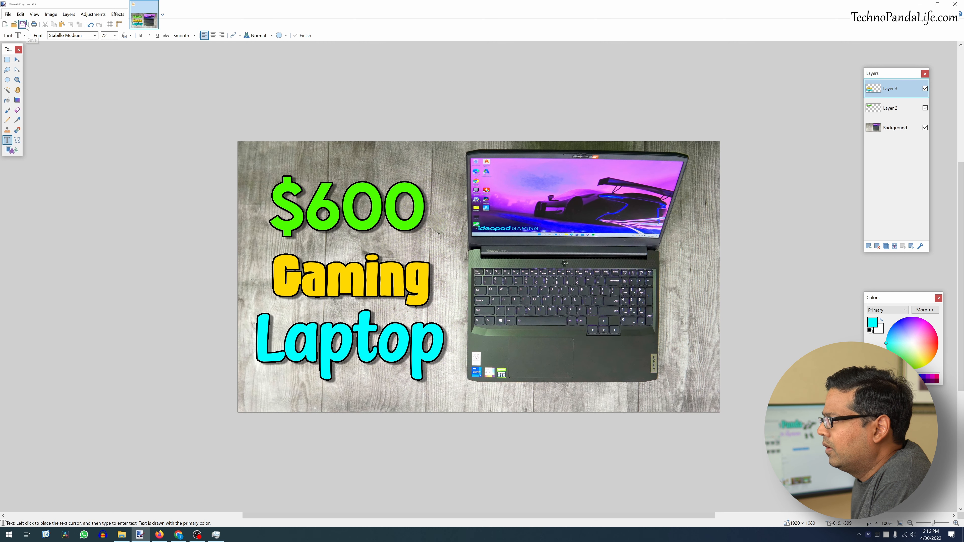
left_click(263, 159)
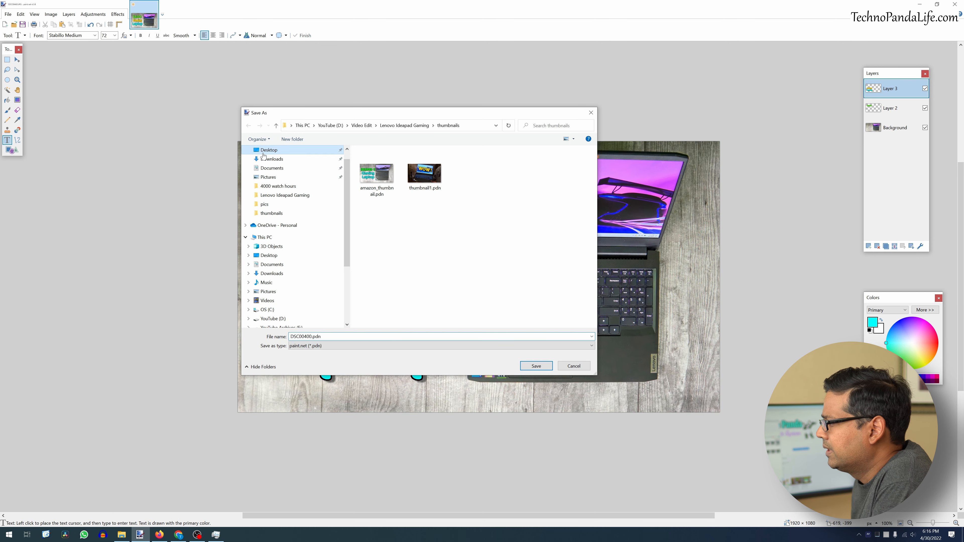
left_click(536, 365)
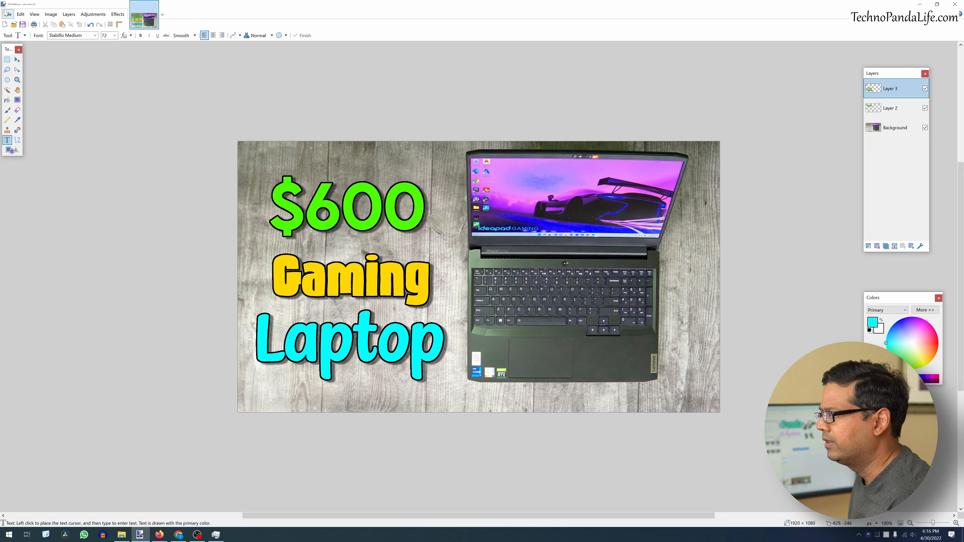
- Save a copy of the thumbnail to the Desktop as a JPEG file
left_click(14, 15)
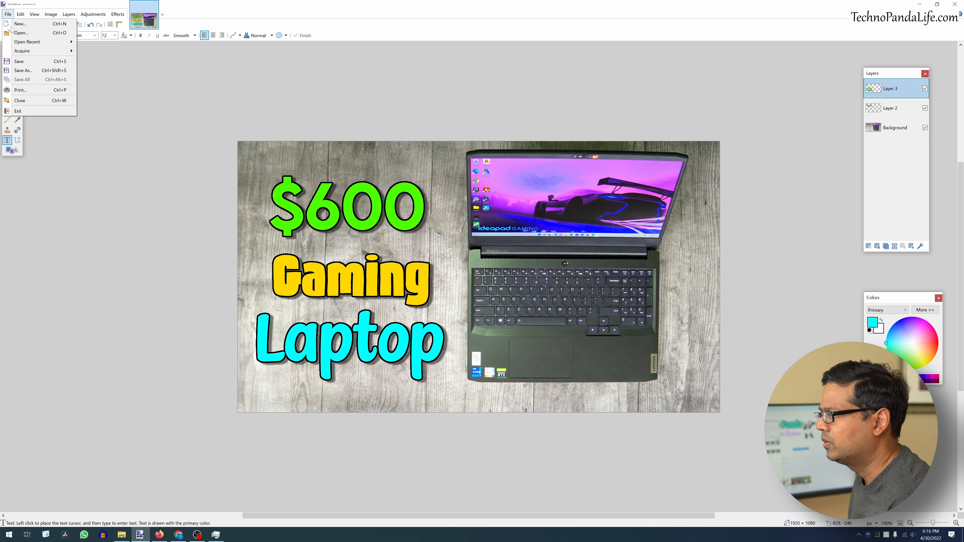
left_click(24, 72)
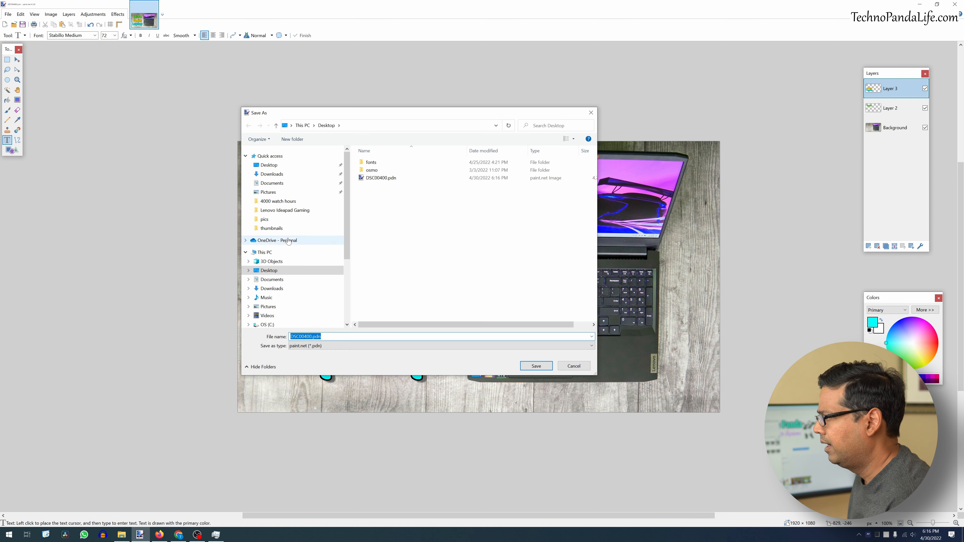
left_click(268, 164)
left_click(315, 345)
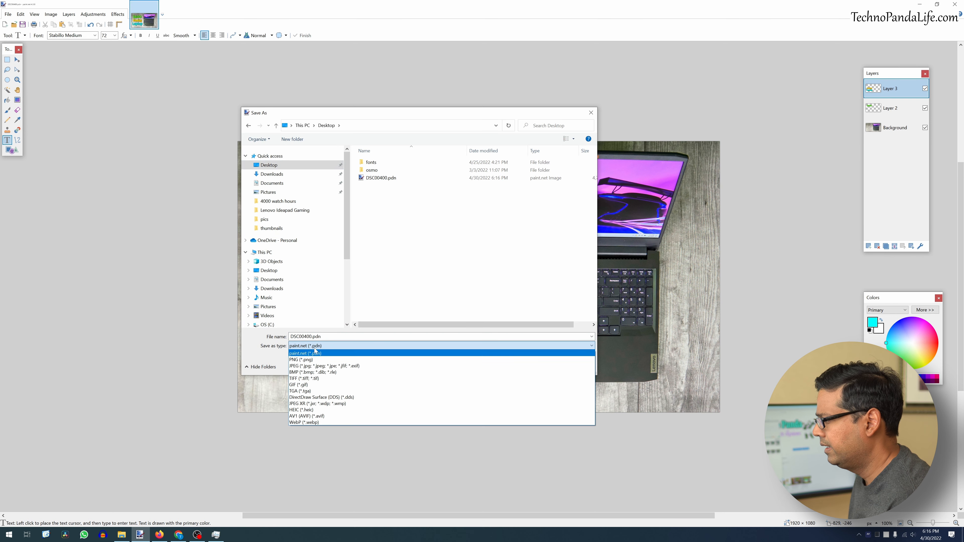
left_click(315, 366)
left_click(536, 365)
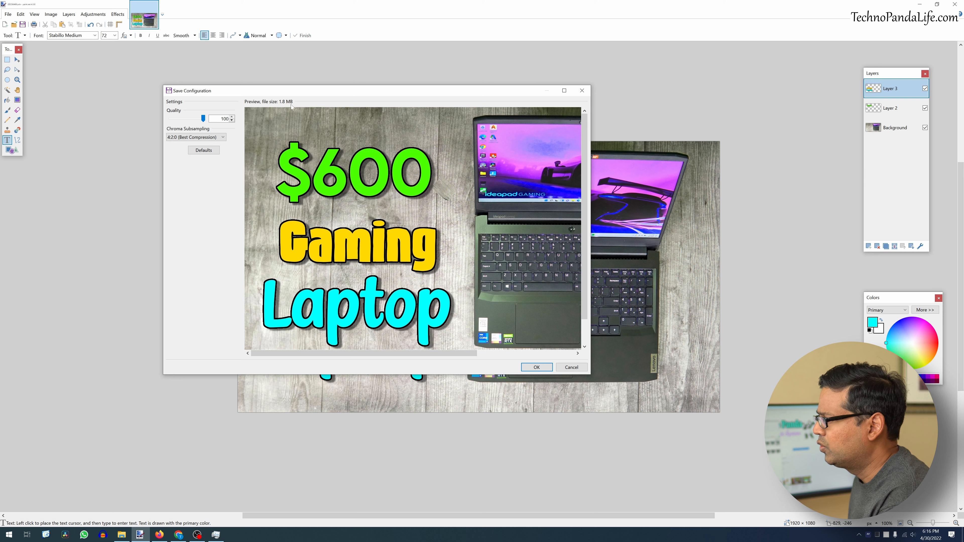
- Compare the chroma subsampling options in the JPEG save settings, ending on 4:2:0 (Best Compression)
left_click(201, 137)
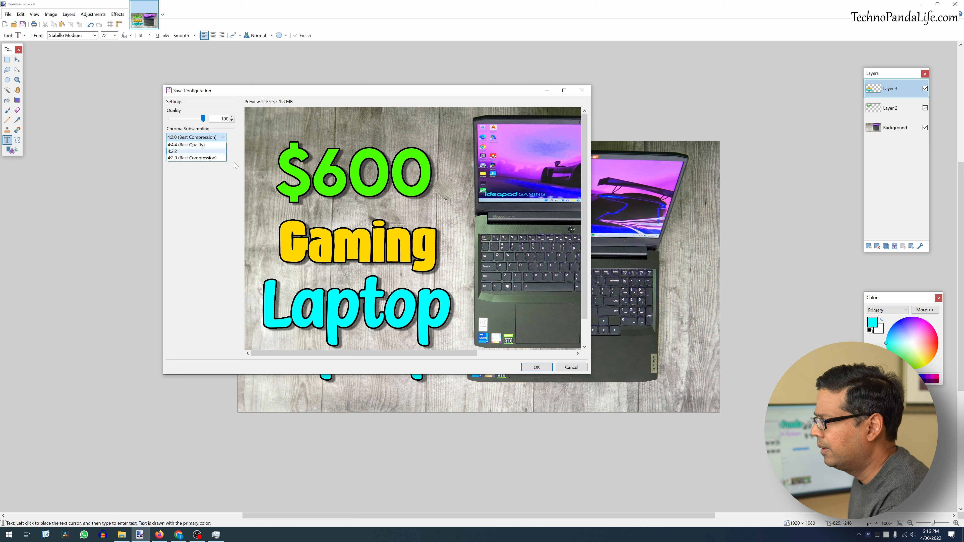
left_click(200, 158)
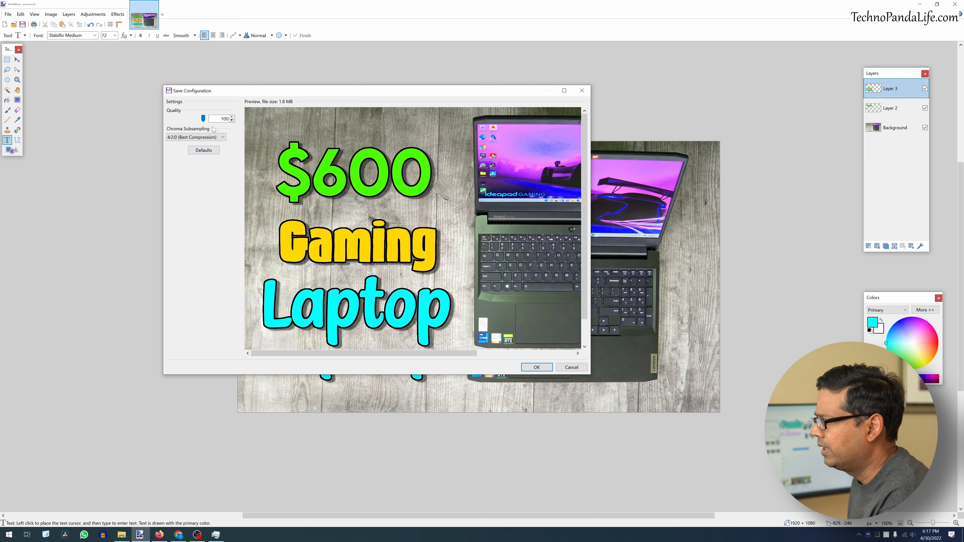
left_click(207, 137)
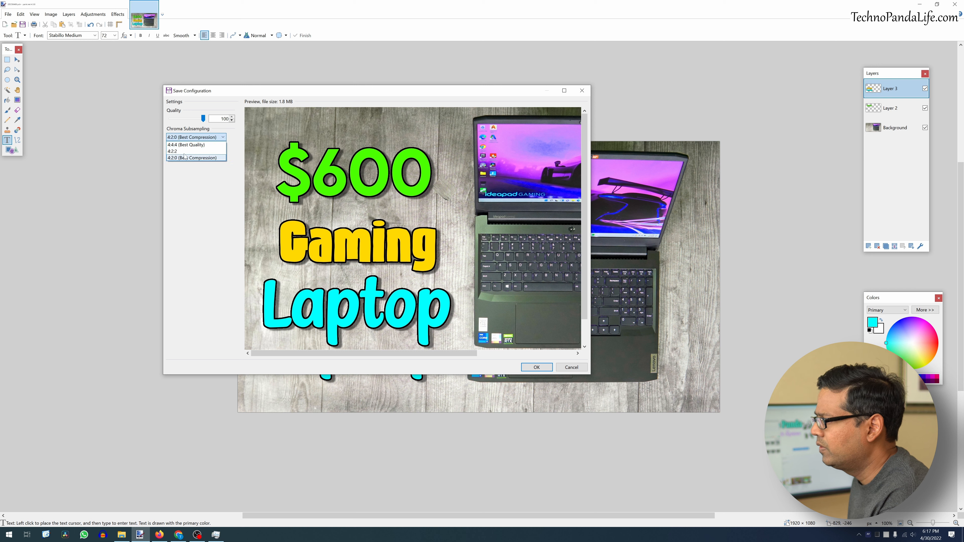
left_click(190, 146)
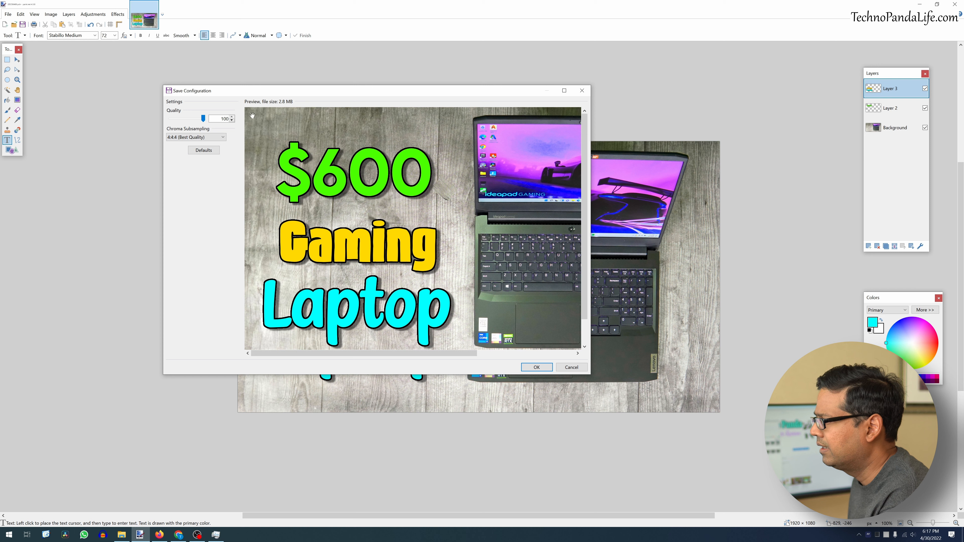
left_click(188, 139)
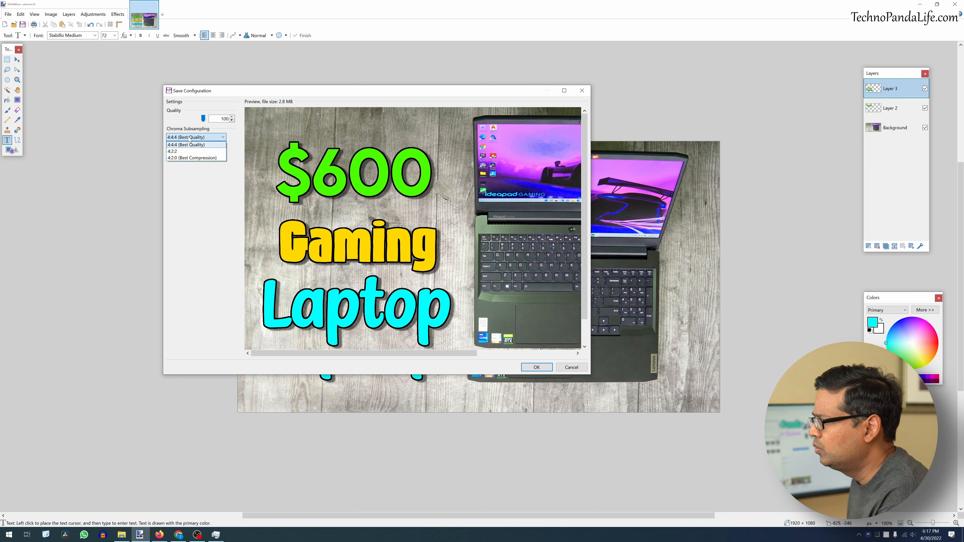
left_click(186, 158)
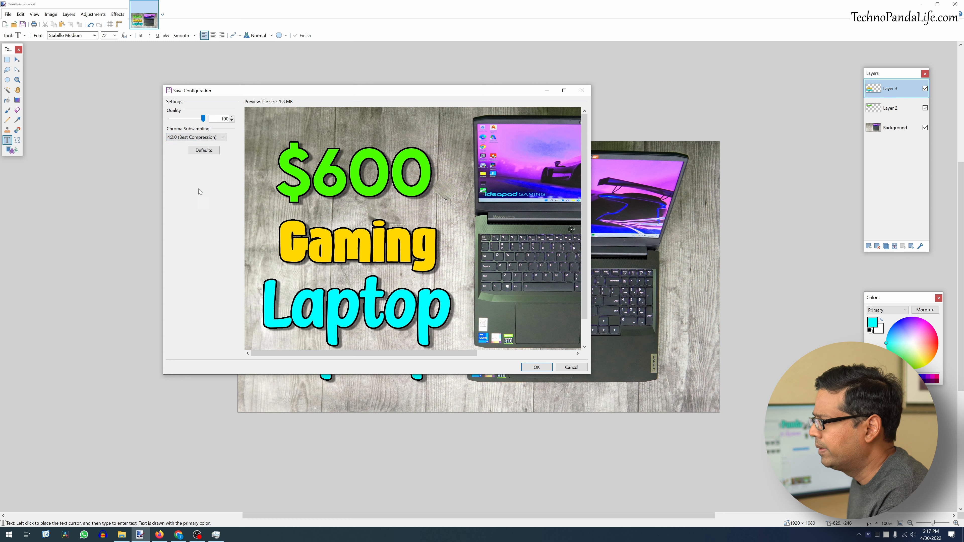
- Keep the JPEG quality at 100, confirm the save settings, and flatten the image so it saves
left_click(231, 120)
left_click(231, 121)
left_click(232, 121)
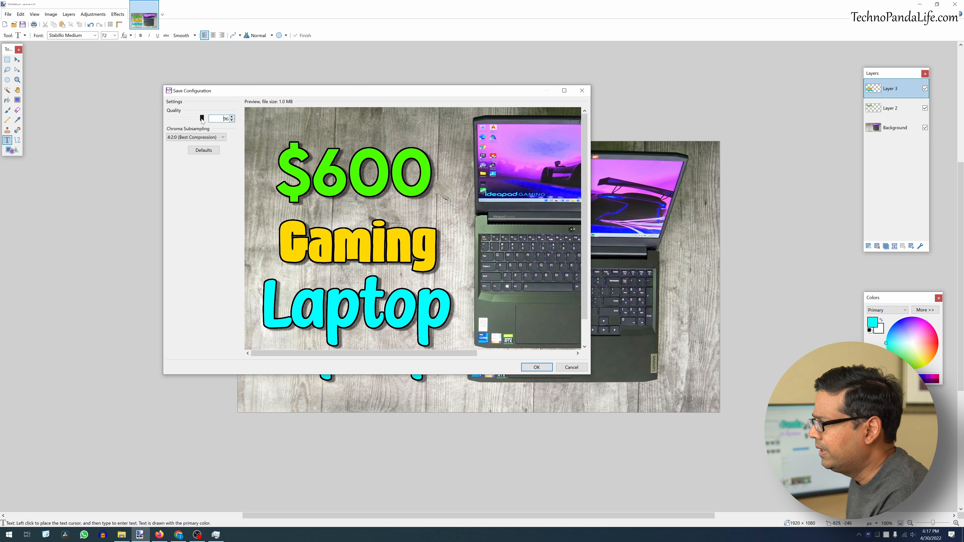
left_click_drag(202, 119, 206, 121)
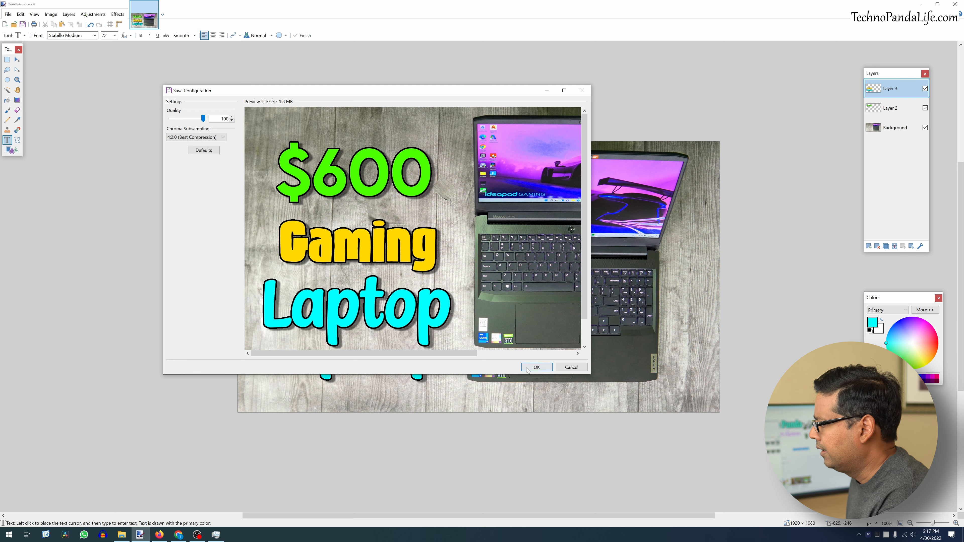
left_click(536, 366)
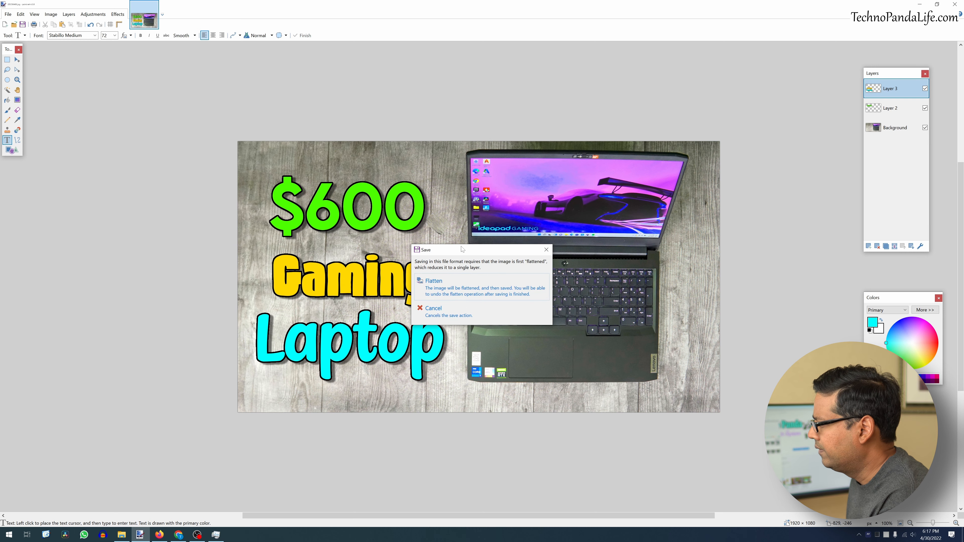
left_click_drag(462, 249, 349, 140)
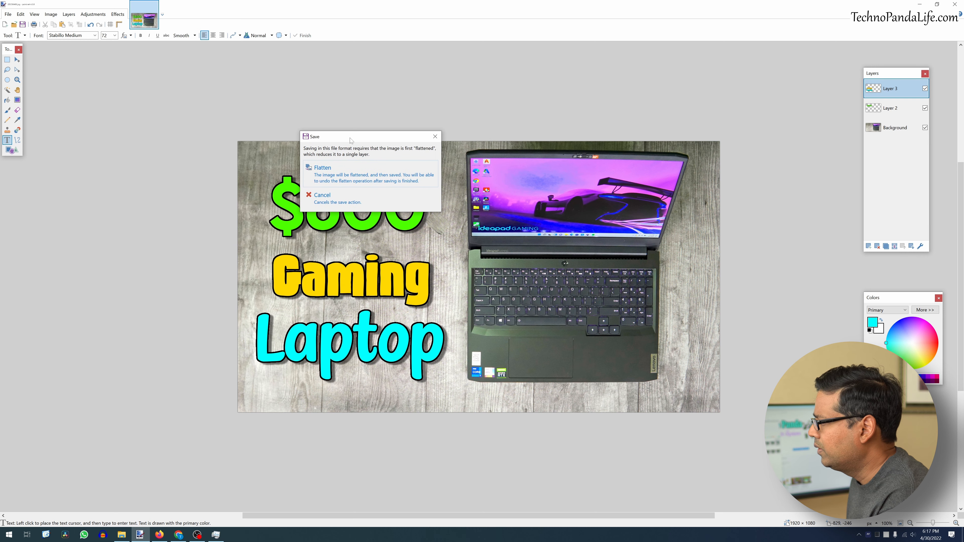
left_click(323, 177)
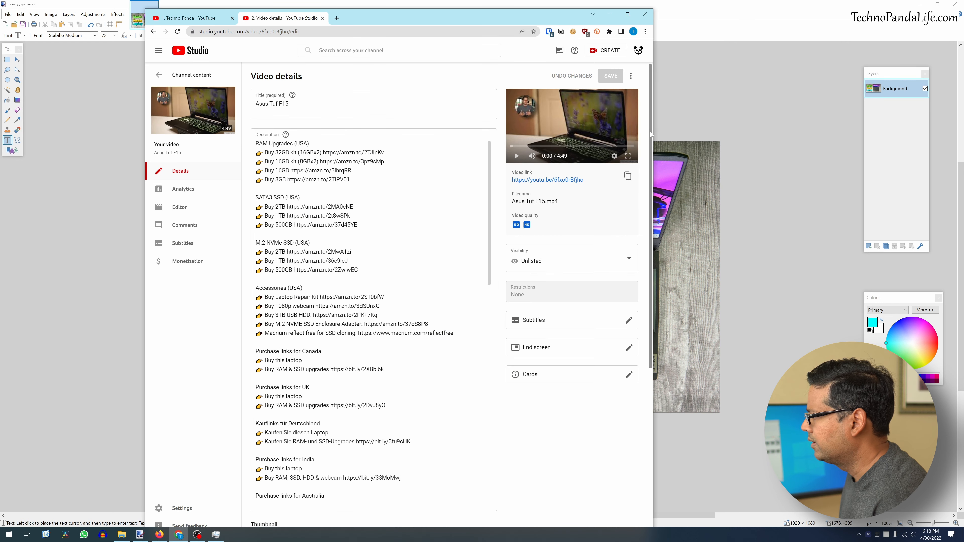
- Switch to YouTube Studio and upload DSC00400.jpg from the Desktop as the video's custom thumbnail
scroll(647, 355, "down", 5)
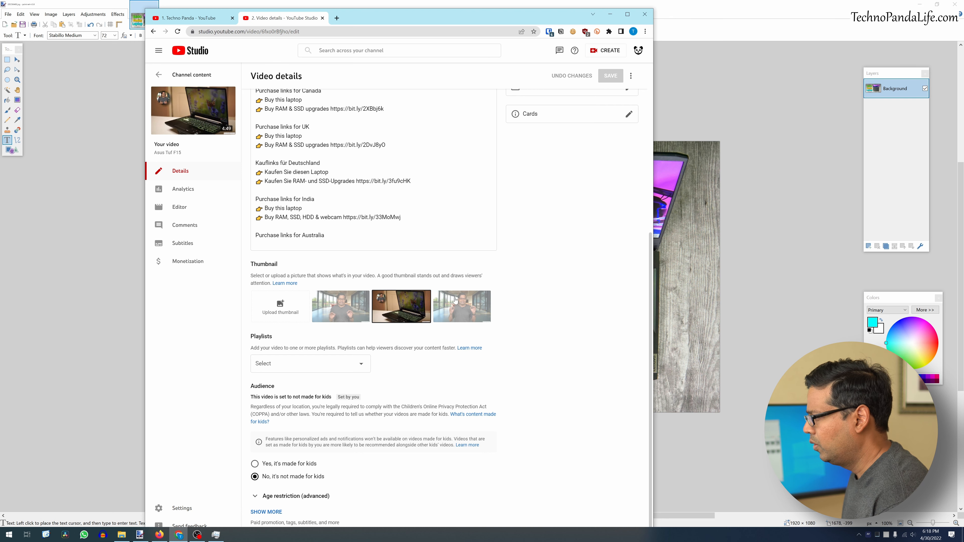
left_click(284, 308)
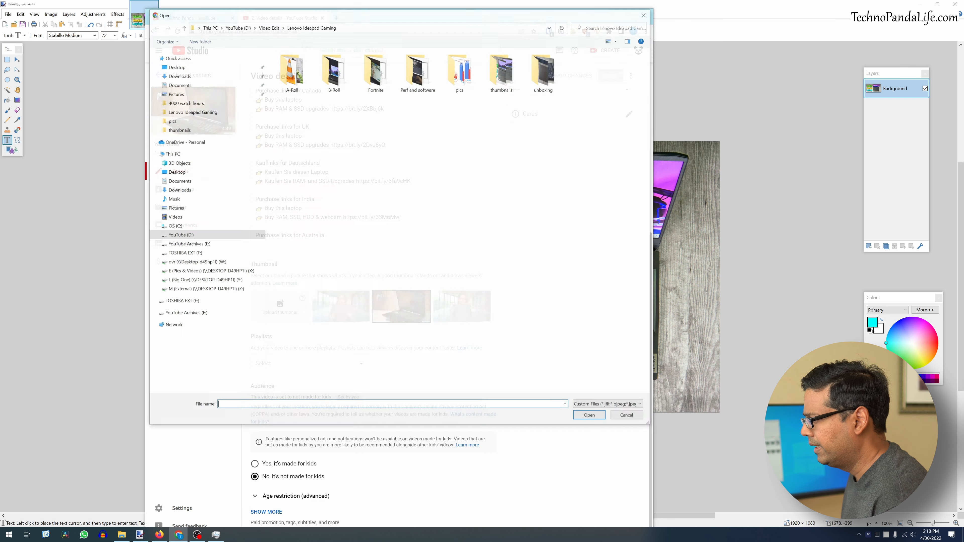
left_click(175, 66)
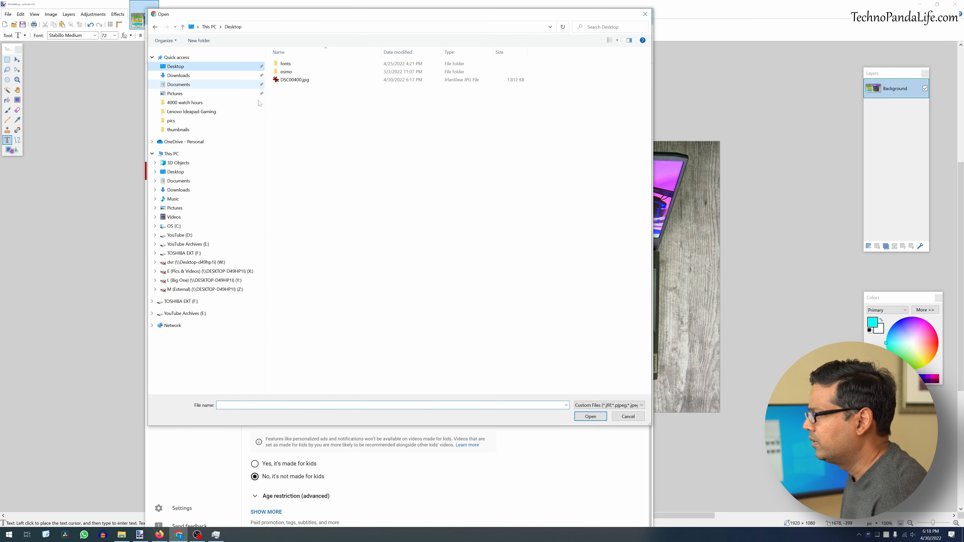
left_click(292, 81)
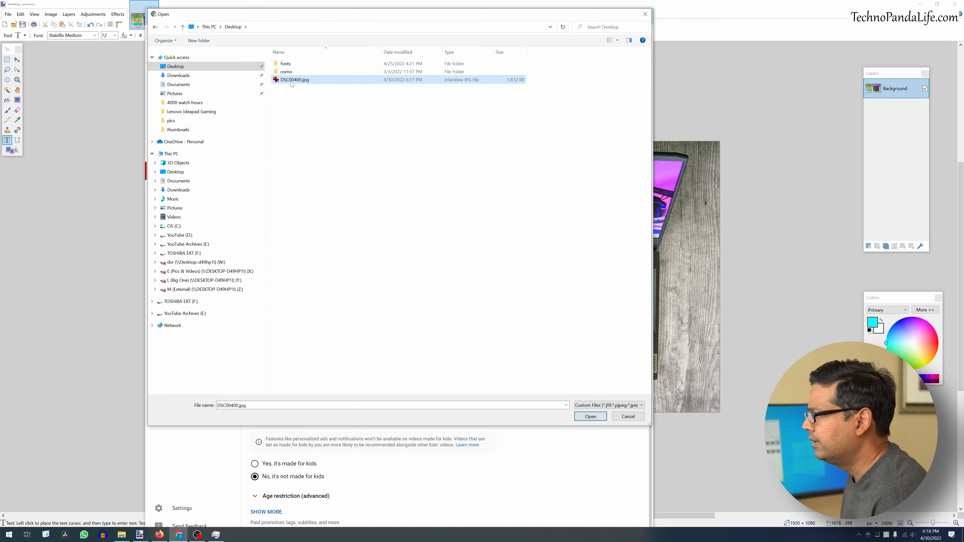
left_click(585, 419)
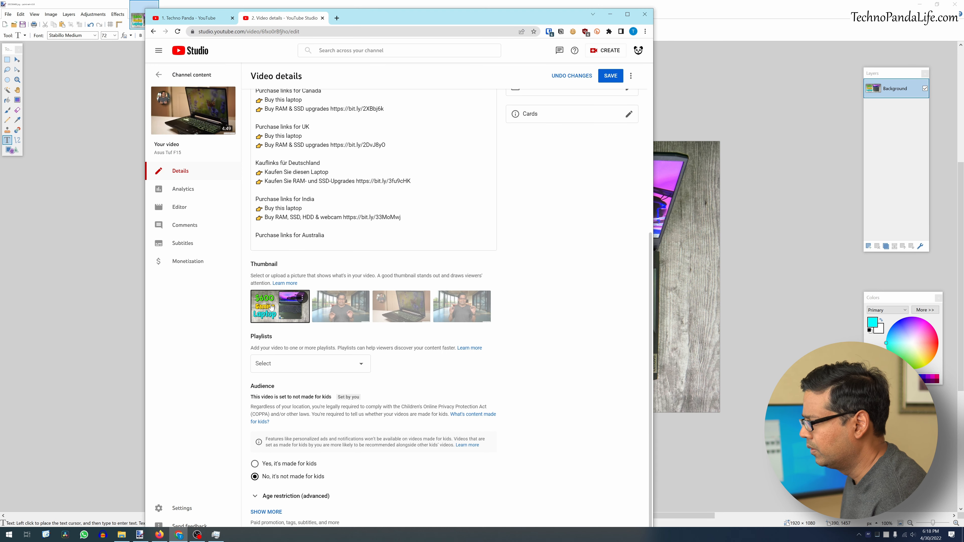